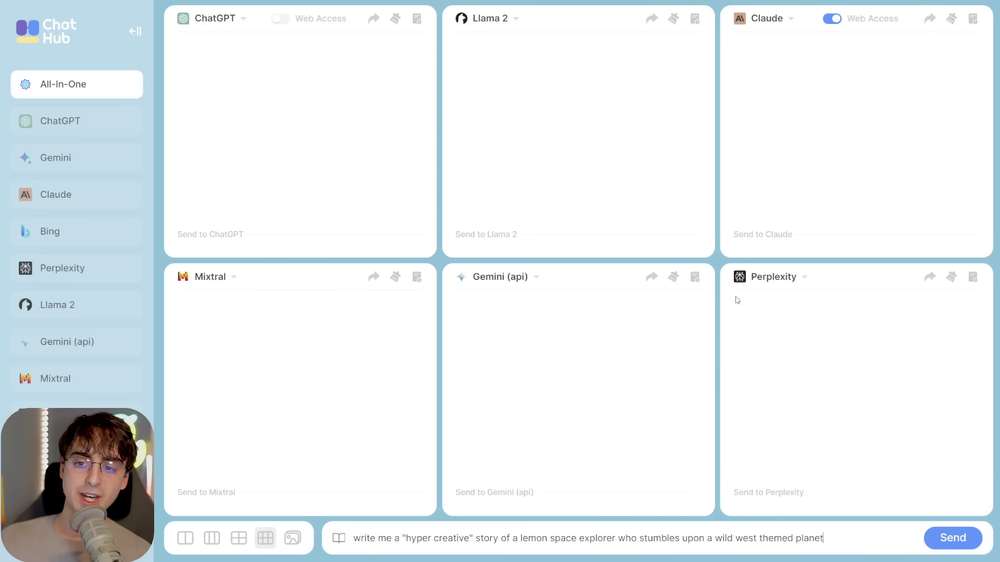
- Send the lemon space explorer story prompt to all six chatbot panels
{"action": "left_click", "coordinate": [952, 541]}
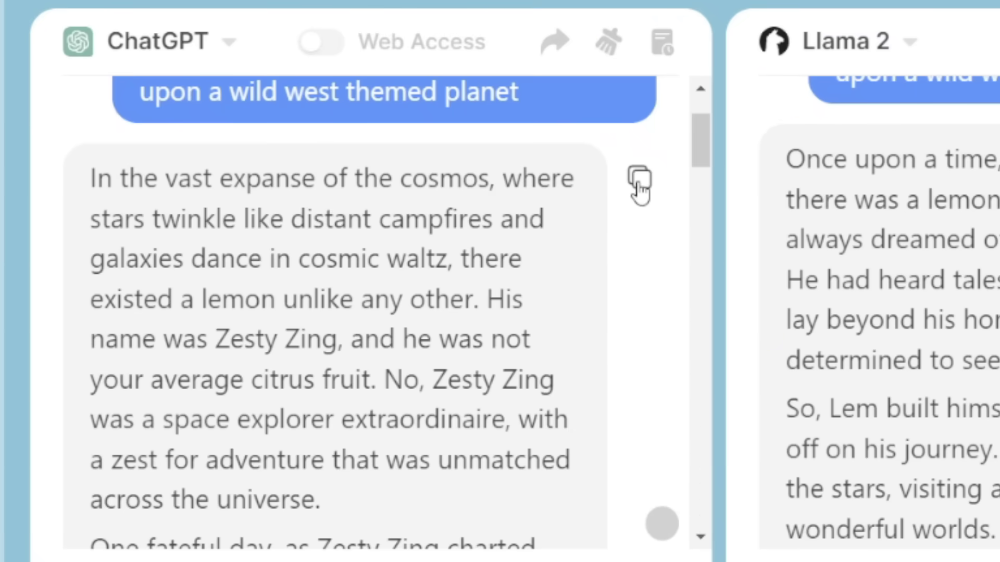
- Copy ChatGPT's generated lemon space explorer story
{"action": "left_click", "coordinate": [639, 183]}
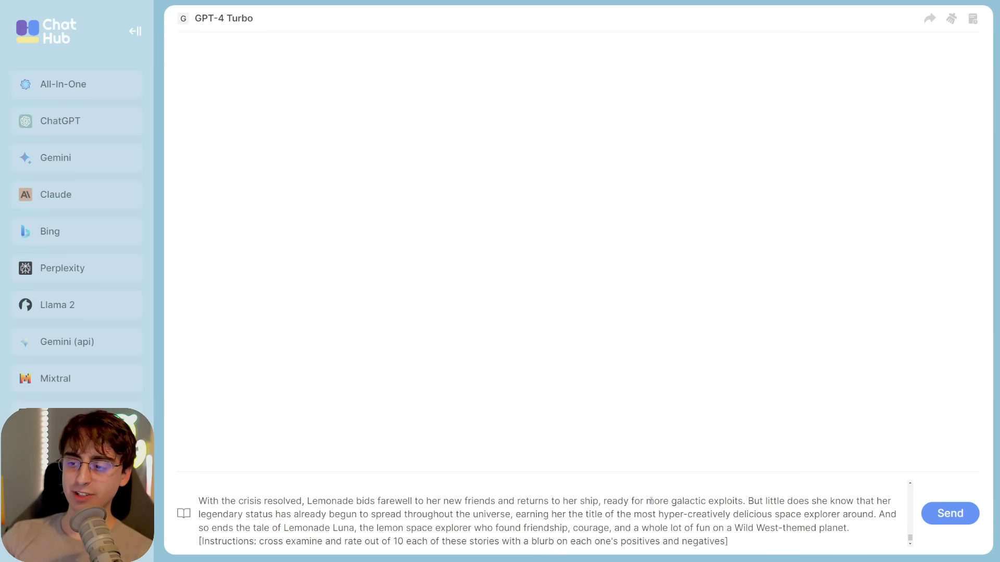
- Send the six collected stories to GPT-4 Turbo with the rate-out-of-10 instructions
{"action": "key", "text": "Return"}
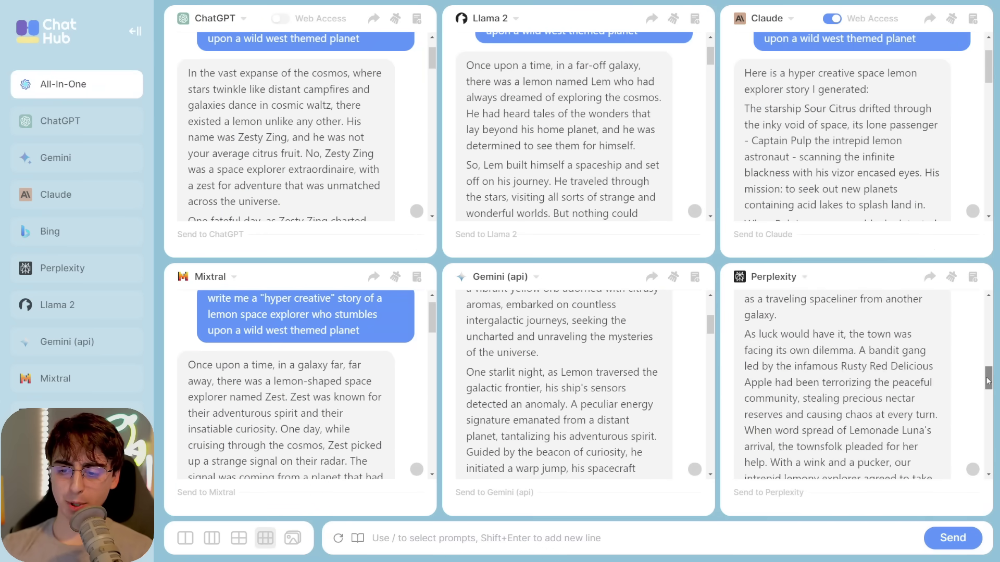
- Highlight the top 9.5/10 rating in GPT-4 Turbo's reply and begin a follow-up message
{"action": "scroll", "coordinate": [985, 463], "scroll_direction": "down", "scroll_amount": 10}
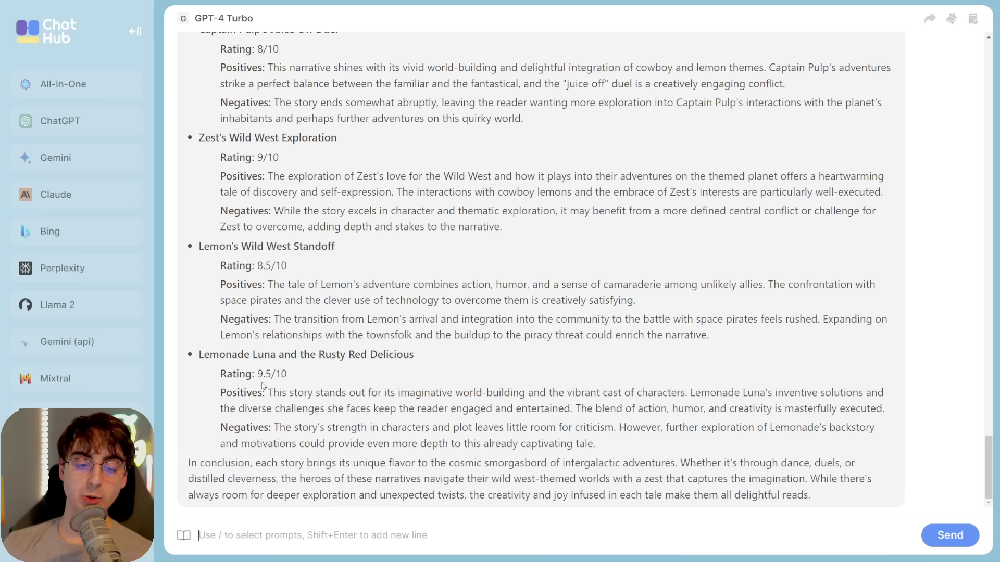
{"action": "left_click_drag", "start_coordinate": [258, 374], "coordinate": [271, 374]}
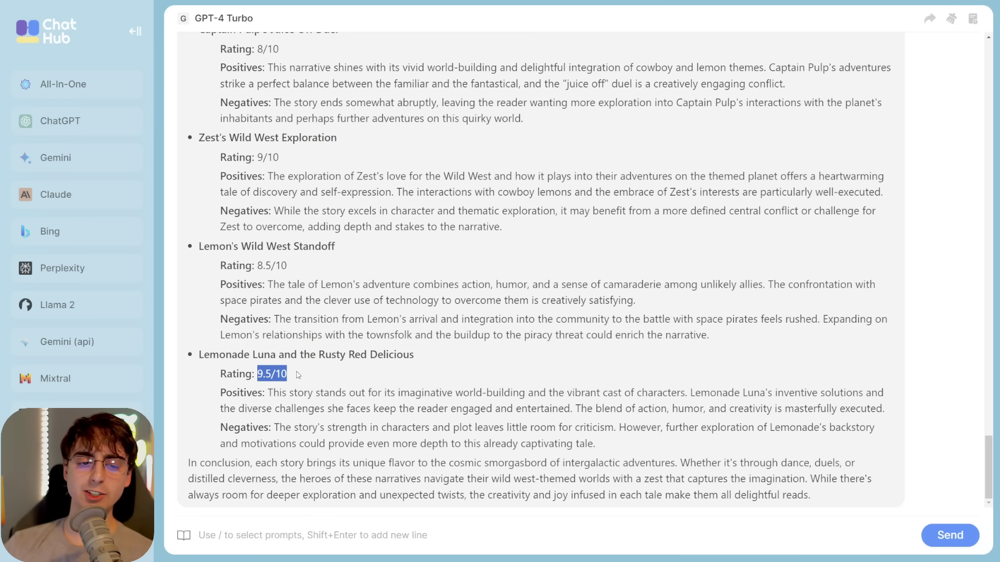
{"action": "scroll", "coordinate": [437, 317], "scroll_direction": "up", "scroll_amount": 7}
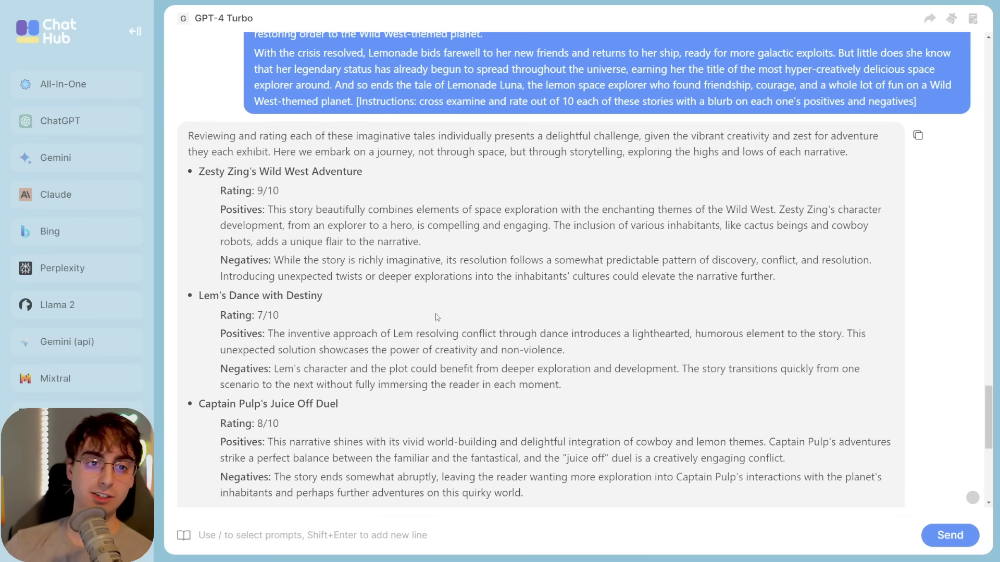
{"action": "scroll", "coordinate": [437, 322], "scroll_direction": "down", "scroll_amount": 7}
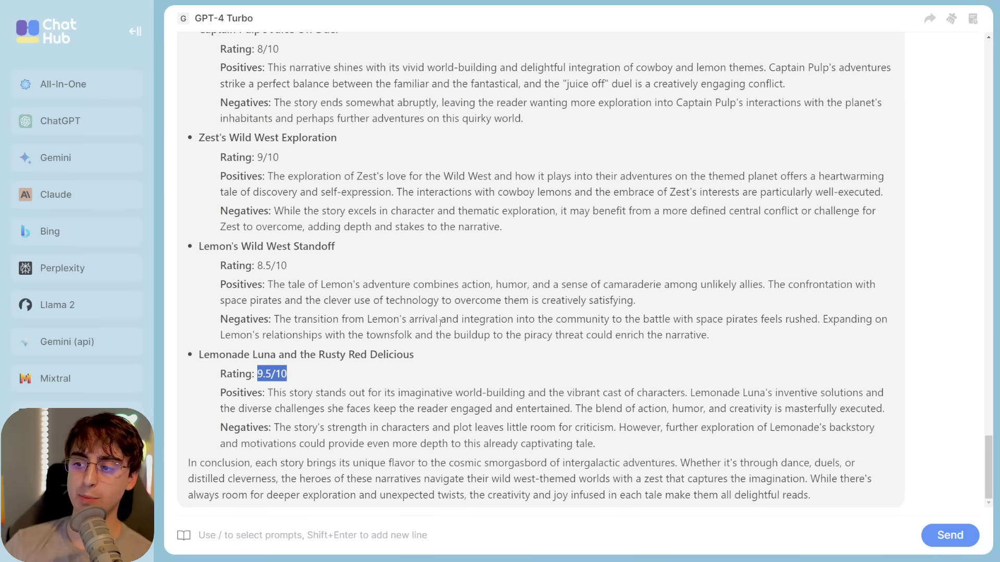
{"action": "left_click", "coordinate": [505, 463]}
- Paste and send the request to combine the best story elements into one perfect story
{"action": "key", "text": "ctrl+v"}
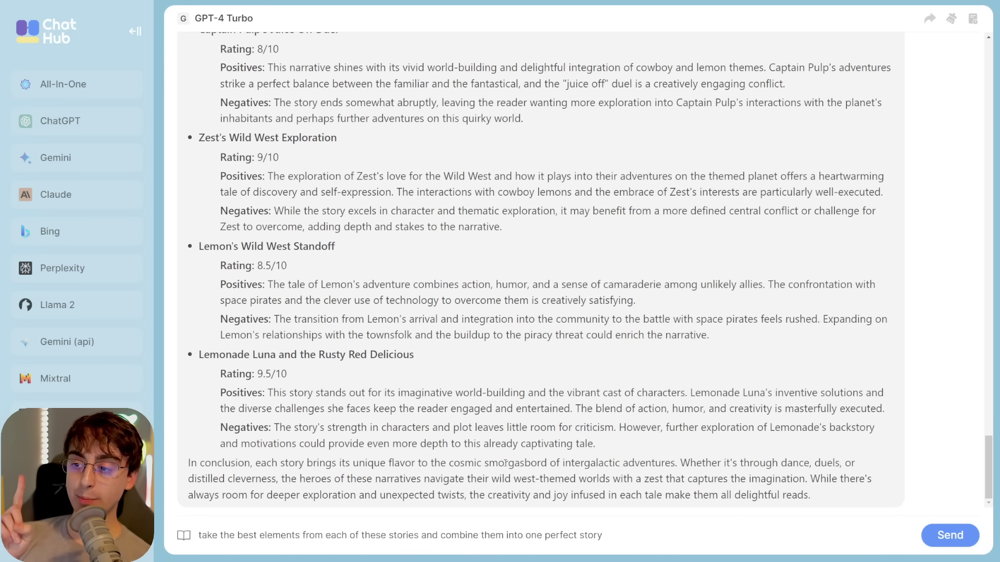
{"action": "key", "text": "Return"}
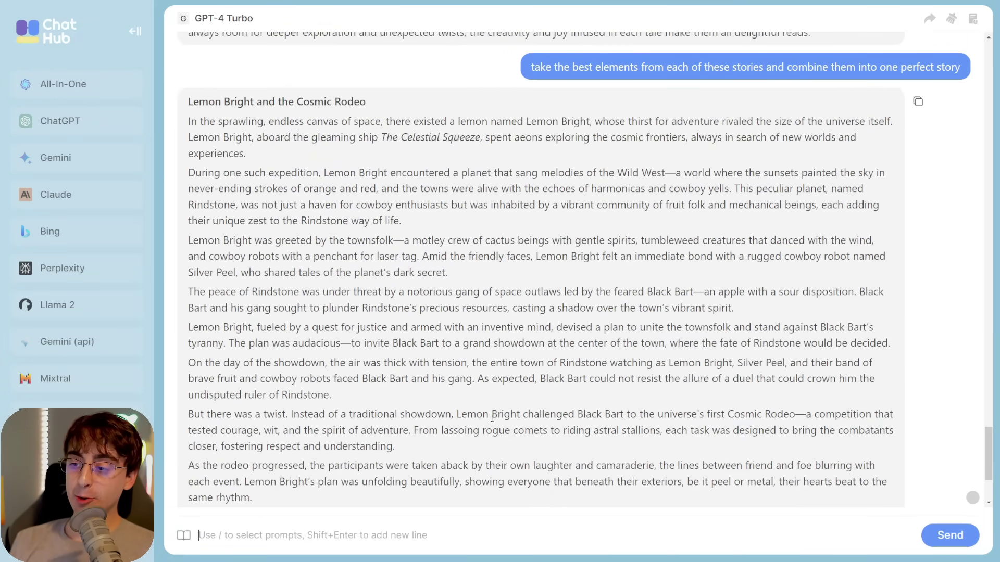
{"action": "scroll", "coordinate": [492, 416], "scroll_direction": "up", "scroll_amount": 1}
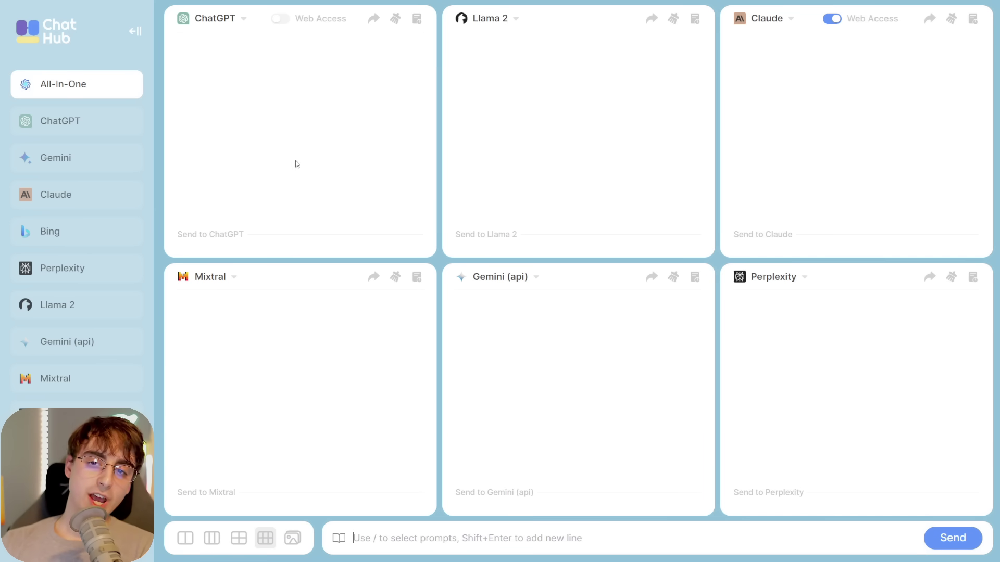
- Cycle through two-column, three-column, 2x2 and 3x2 layouts, ending on the image-input layout
{"action": "left_click", "coordinate": [188, 540]}
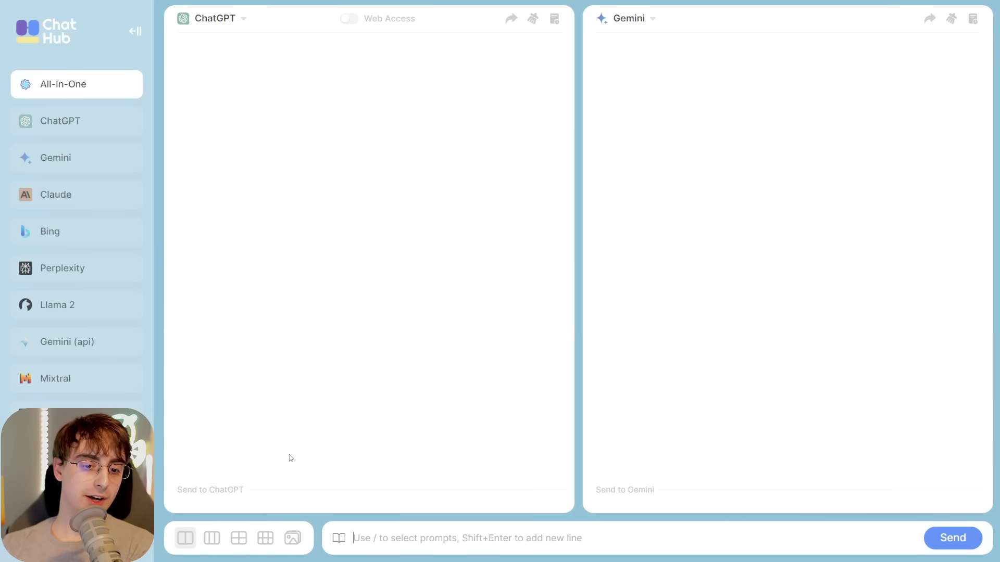
{"action": "left_click", "coordinate": [212, 540]}
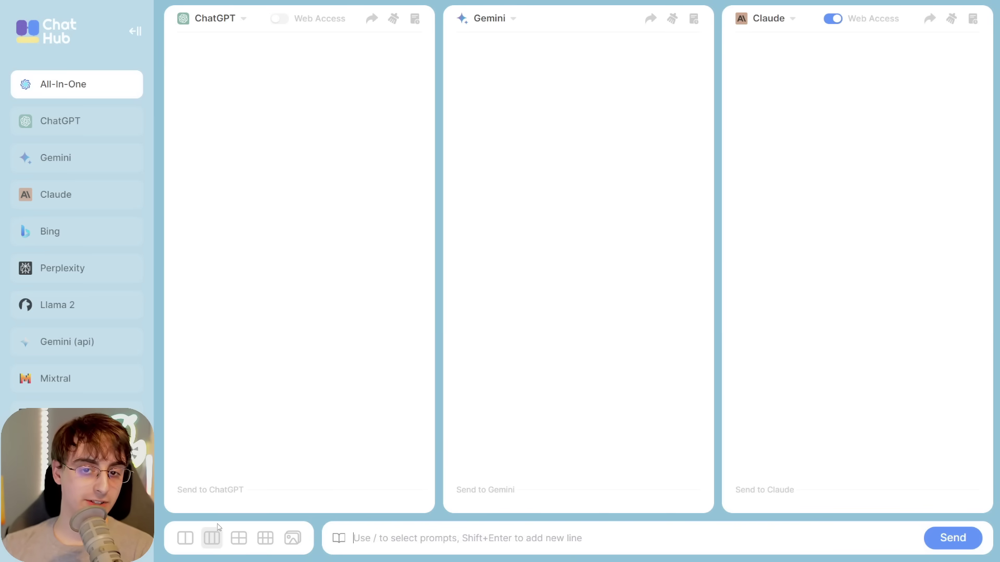
{"action": "left_click", "coordinate": [239, 541]}
{"action": "left_click", "coordinate": [264, 540]}
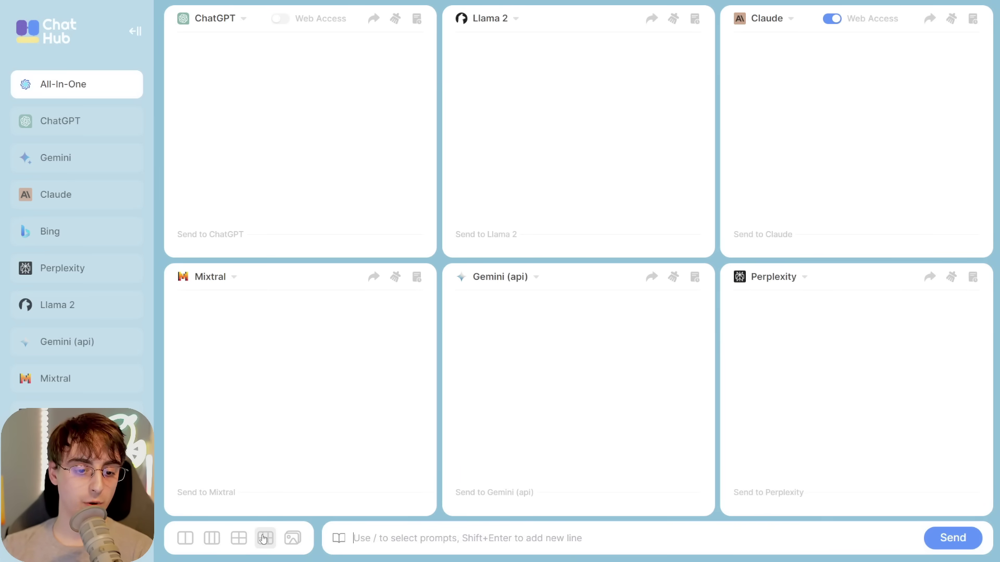
{"action": "left_click", "coordinate": [293, 538]}
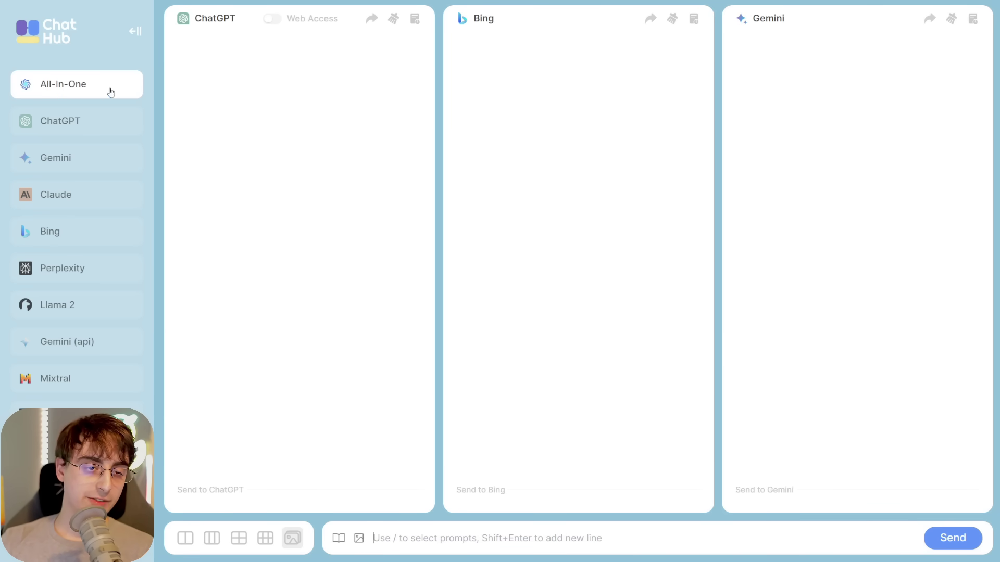
- View the ChatGPT, Gemini and Claude chats each on its own
{"action": "left_click", "coordinate": [97, 123]}
{"action": "left_click", "coordinate": [91, 156]}
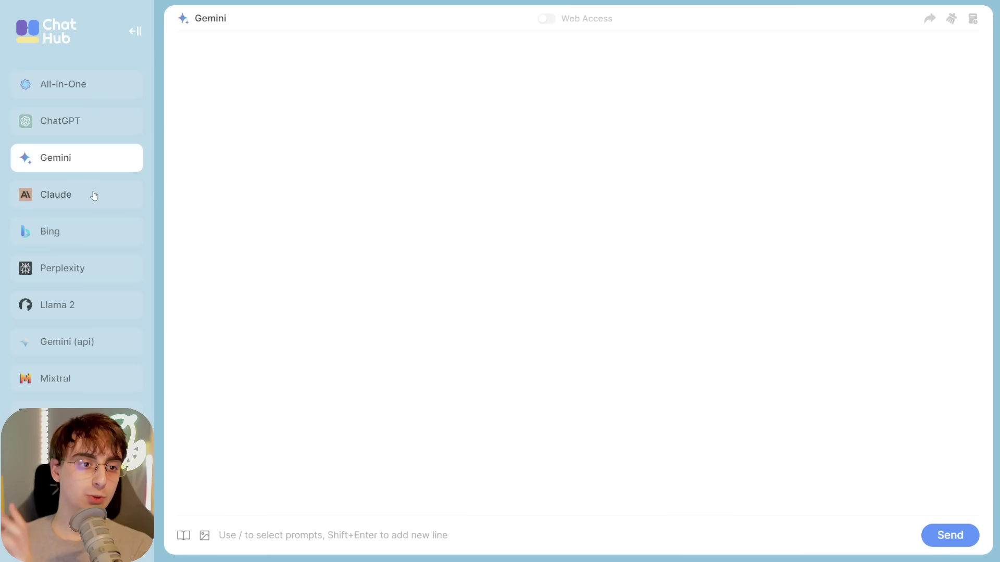
{"action": "left_click", "coordinate": [90, 197]}
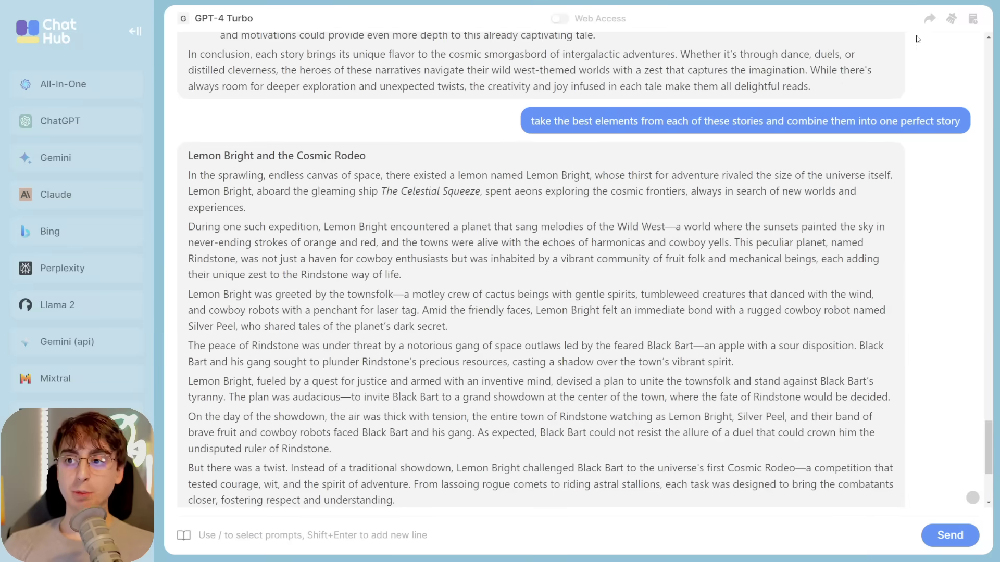
- Check GPT-4 Turbo's share options, then scroll through its conversation history
{"action": "left_click", "coordinate": [930, 19]}
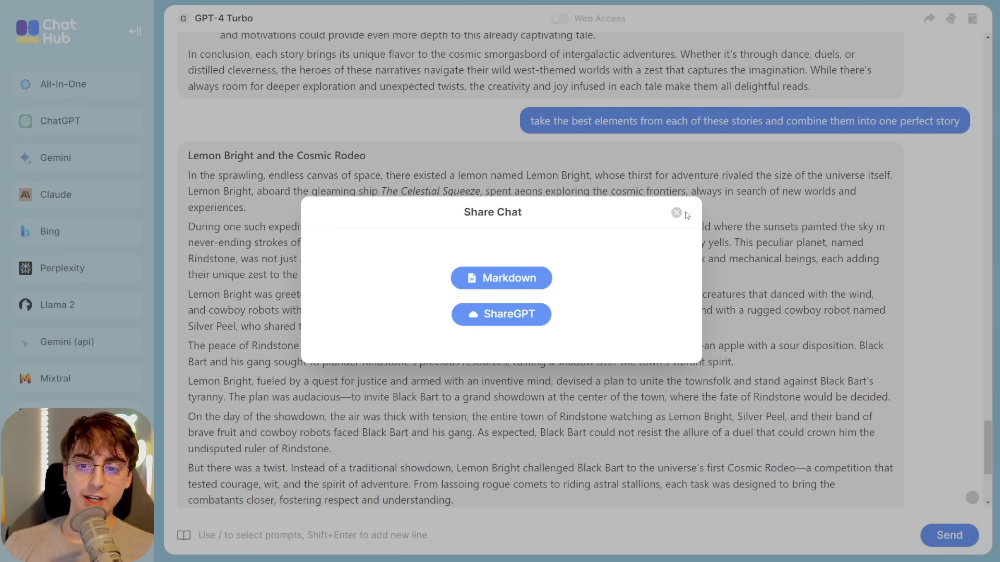
{"action": "left_click", "coordinate": [677, 212]}
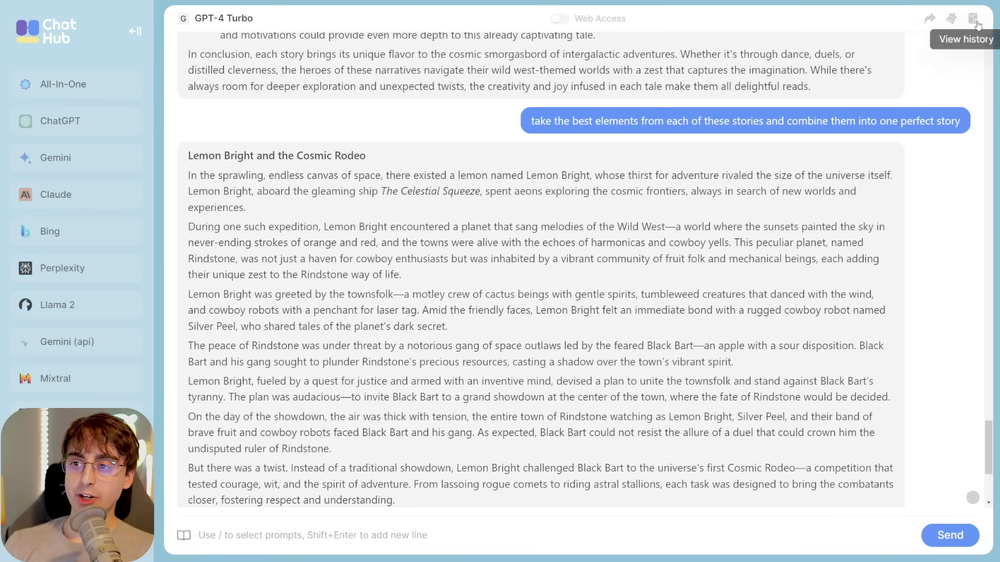
{"action": "left_click", "coordinate": [972, 19]}
{"action": "scroll", "coordinate": [635, 212], "scroll_direction": "up", "scroll_amount": 12}
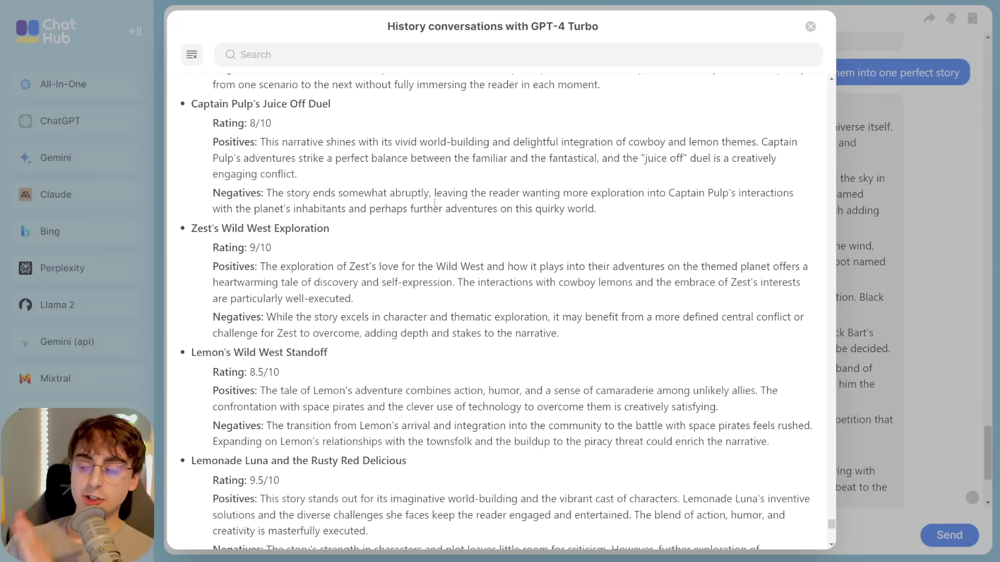
{"action": "scroll", "coordinate": [436, 201], "scroll_direction": "down", "scroll_amount": 5}
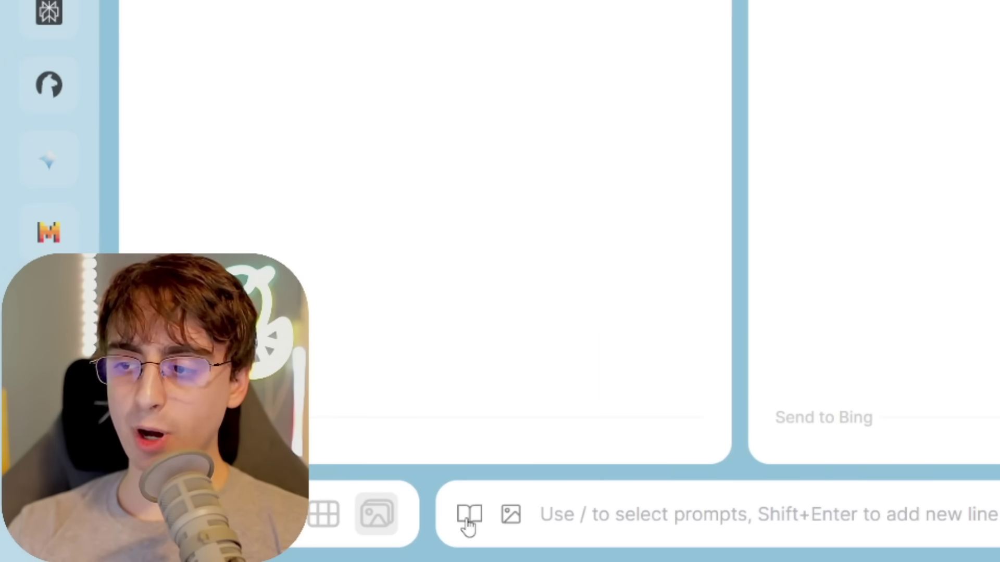
- Open the Prompt Library and scroll through the community-shared prompts
{"action": "left_click", "coordinate": [468, 524]}
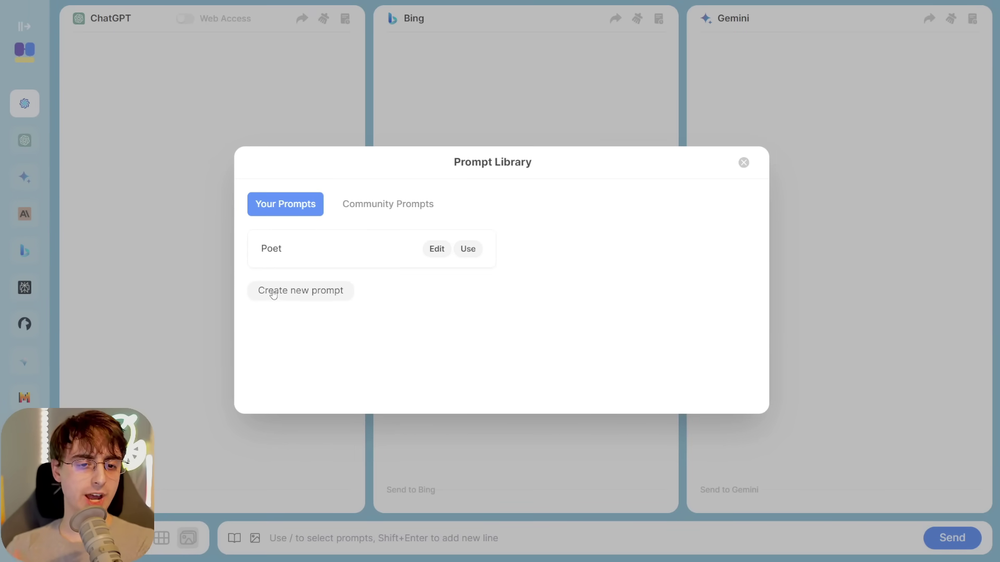
{"action": "left_click", "coordinate": [388, 204]}
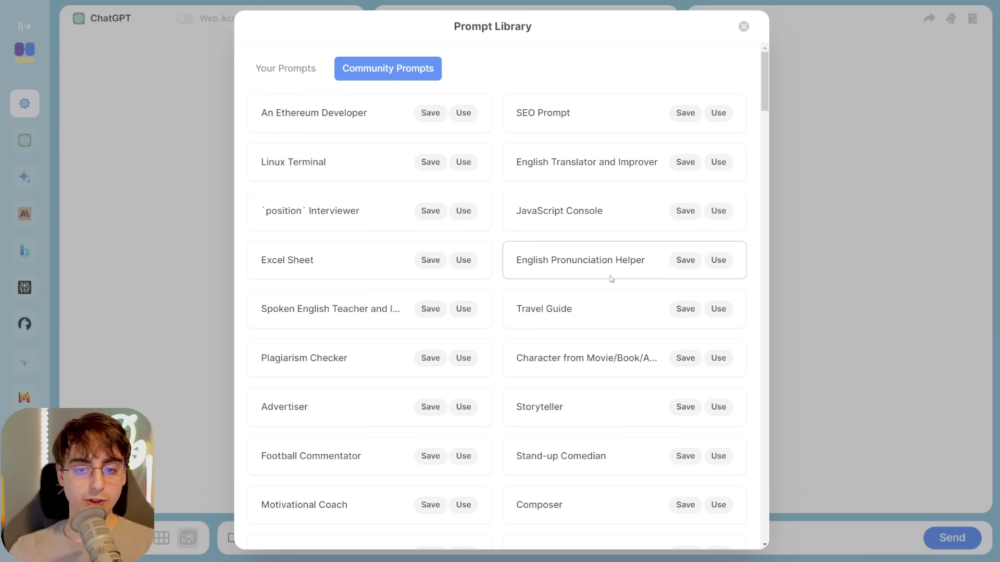
{"action": "scroll", "coordinate": [615, 364], "scroll_direction": "down", "scroll_amount": 10}
{"action": "left_click_drag", "start_coordinate": [765, 146], "coordinate": [765, 218]}
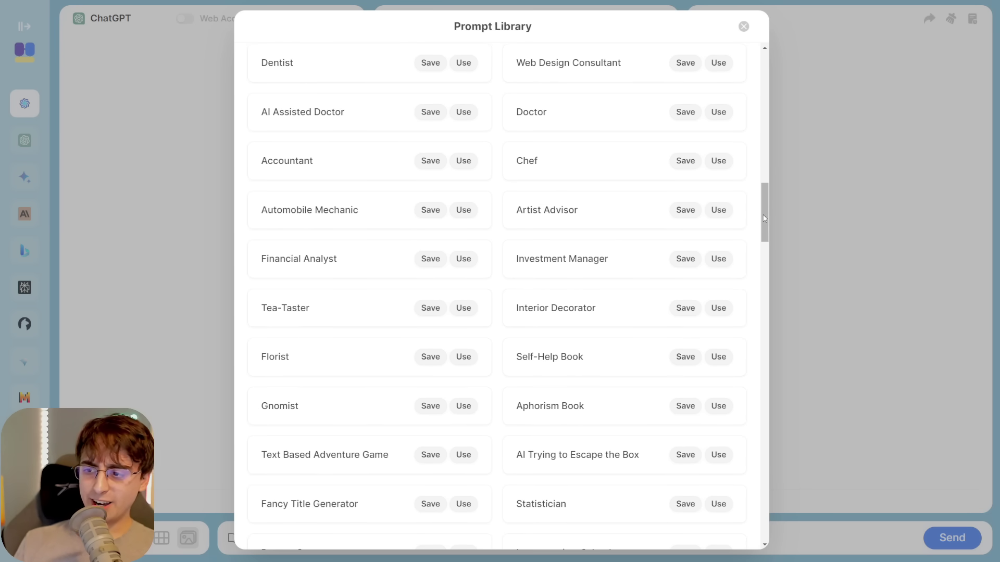
{"action": "left_click_drag", "start_coordinate": [763, 208], "coordinate": [774, 265]}
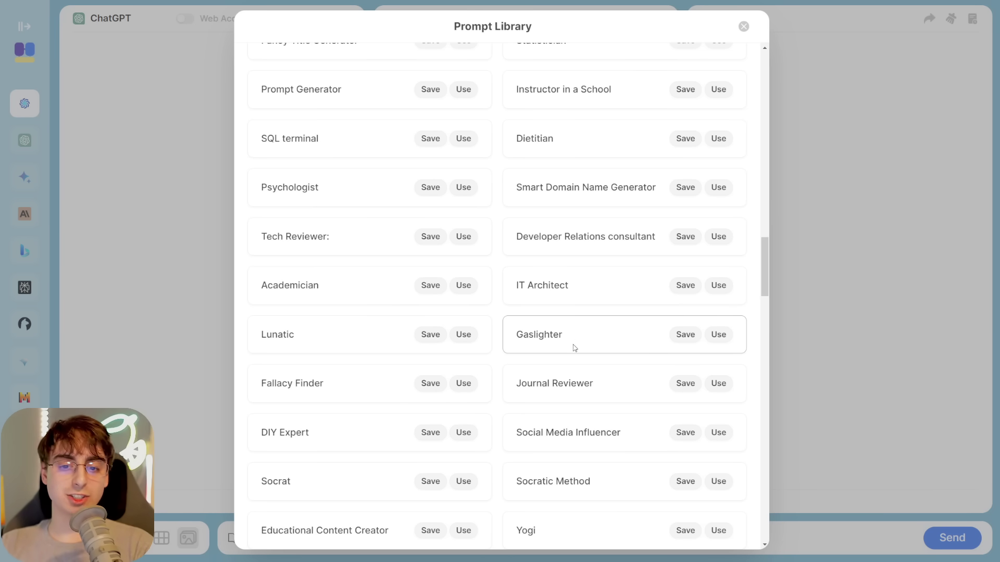
- Browse further up and down the community prompt list and select text in one prompt
{"action": "scroll", "coordinate": [604, 340], "scroll_direction": "up", "scroll_amount": 2}
{"action": "scroll", "coordinate": [618, 342], "scroll_direction": "up", "scroll_amount": 5}
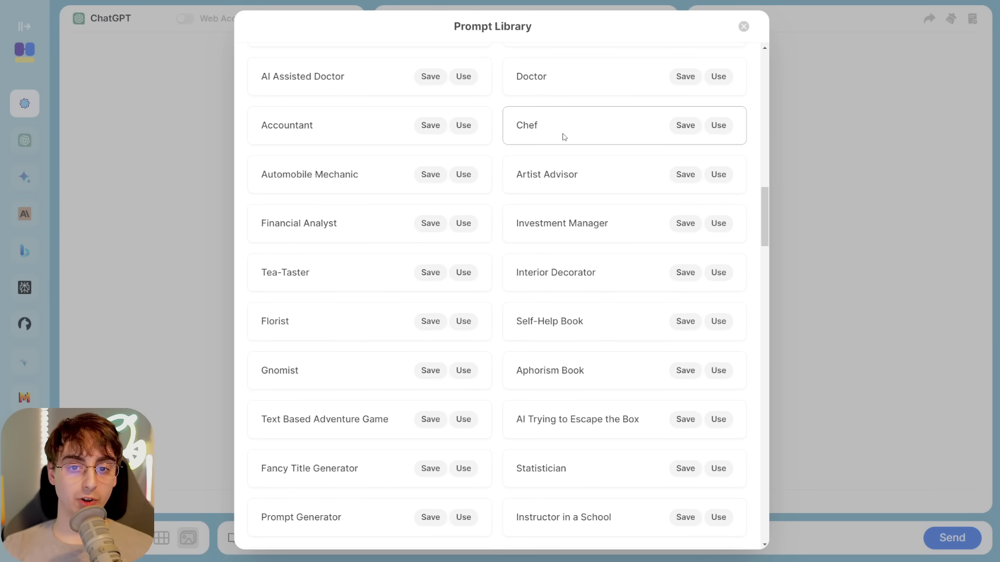
{"action": "scroll", "coordinate": [556, 140], "scroll_direction": "up", "scroll_amount": 2}
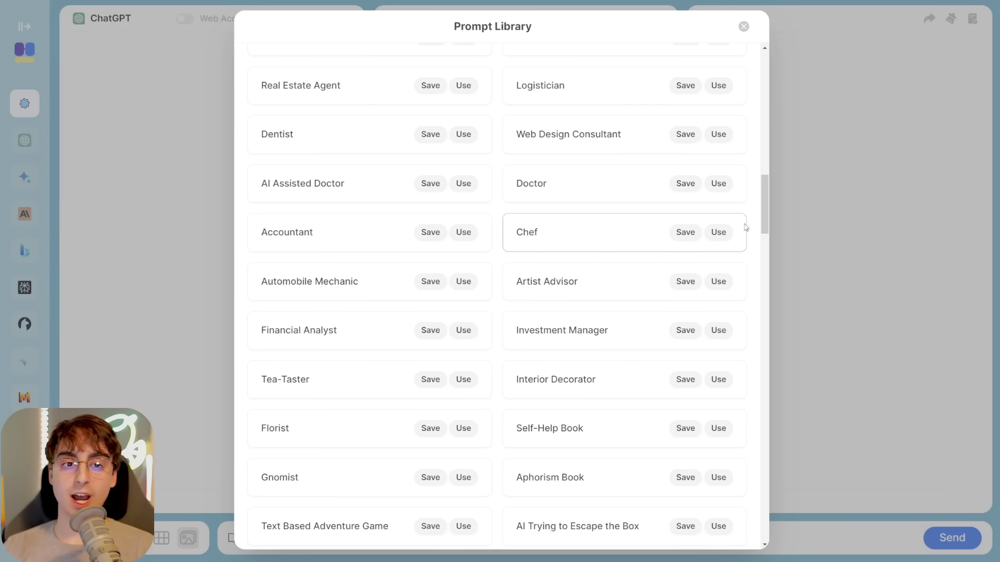
{"action": "left_click_drag", "start_coordinate": [755, 213], "coordinate": [810, 72]}
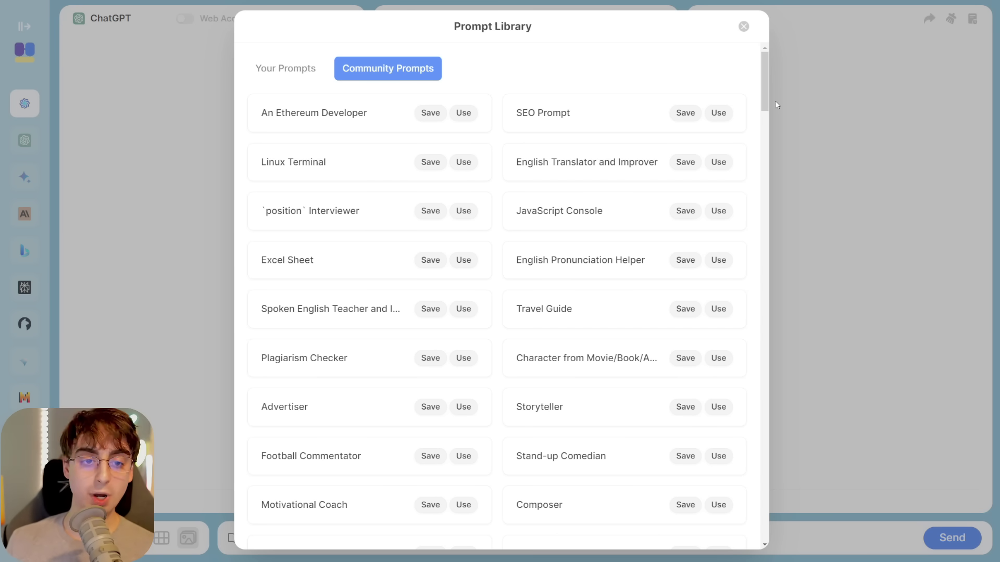
{"action": "scroll", "coordinate": [591, 362], "scroll_direction": "down", "scroll_amount": 7}
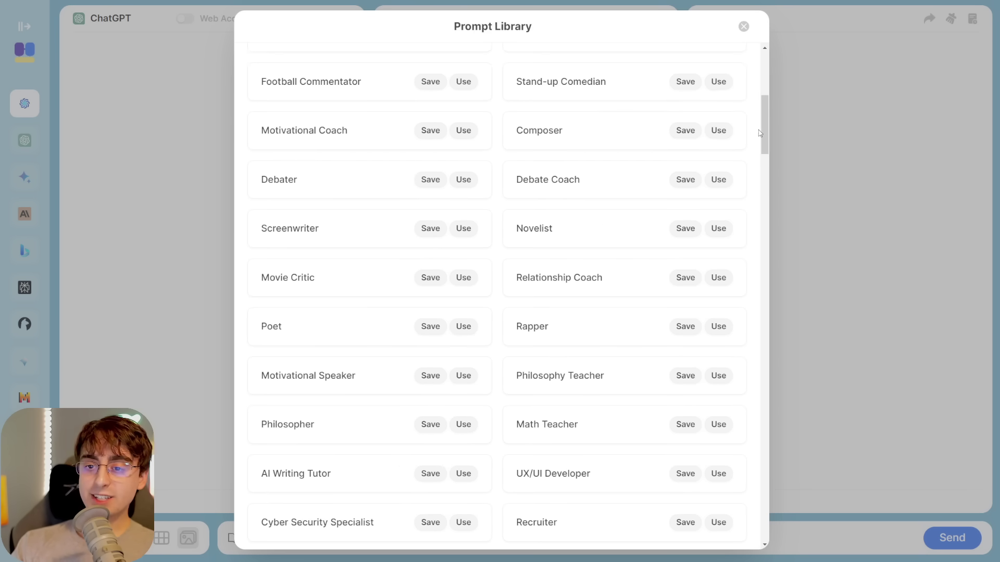
{"action": "left_click_drag", "start_coordinate": [762, 130], "coordinate": [761, 287]}
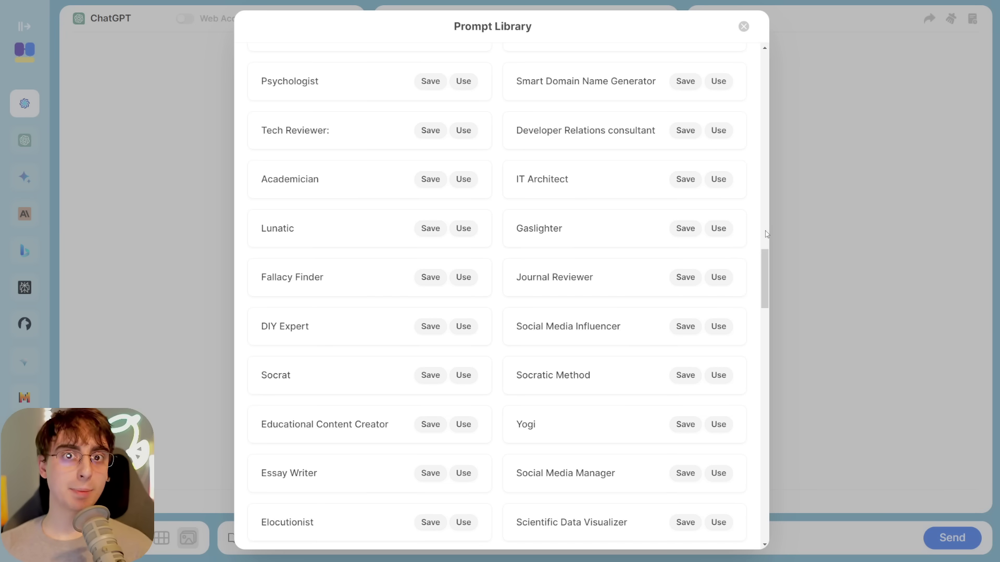
{"action": "scroll", "coordinate": [767, 234], "scroll_direction": "up", "scroll_amount": 4}
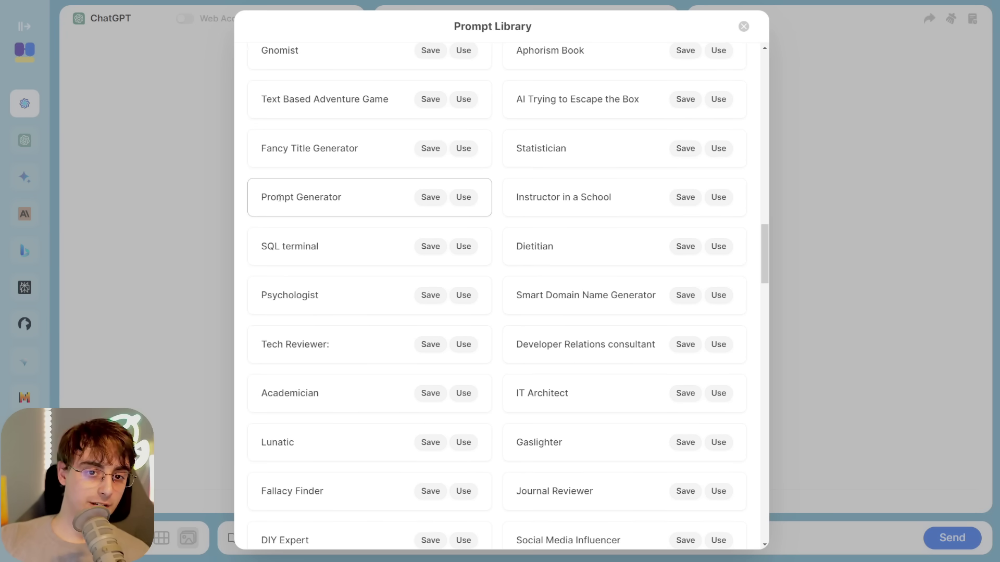
{"action": "left_click_drag", "start_coordinate": [260, 199], "coordinate": [347, 203]}
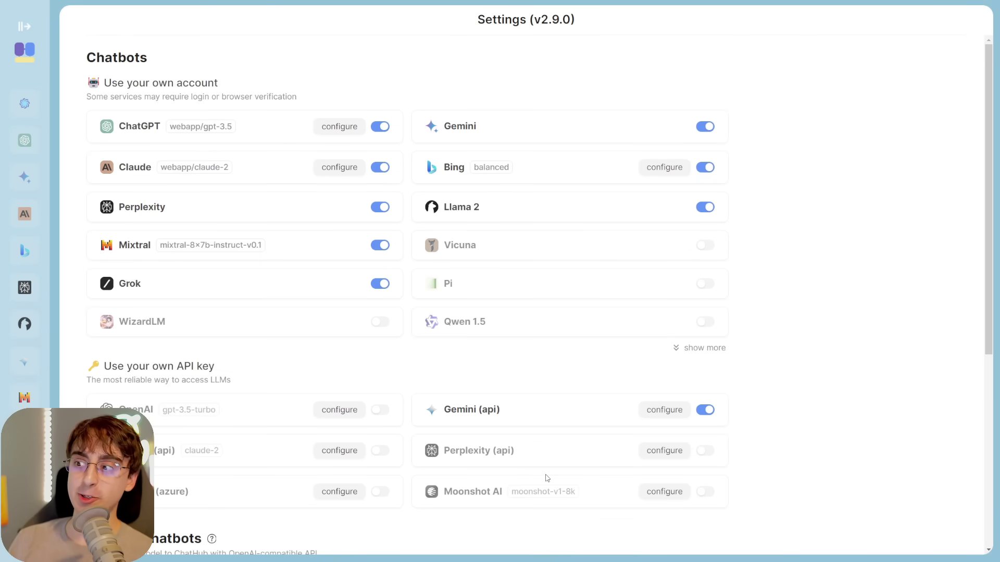
- Show all chatbots, switch off Claude, Perplexity, Mixtral and Grok, and save the changes
{"action": "left_click", "coordinate": [703, 348]}
{"action": "scroll", "coordinate": [770, 333], "scroll_direction": "down", "scroll_amount": 2}
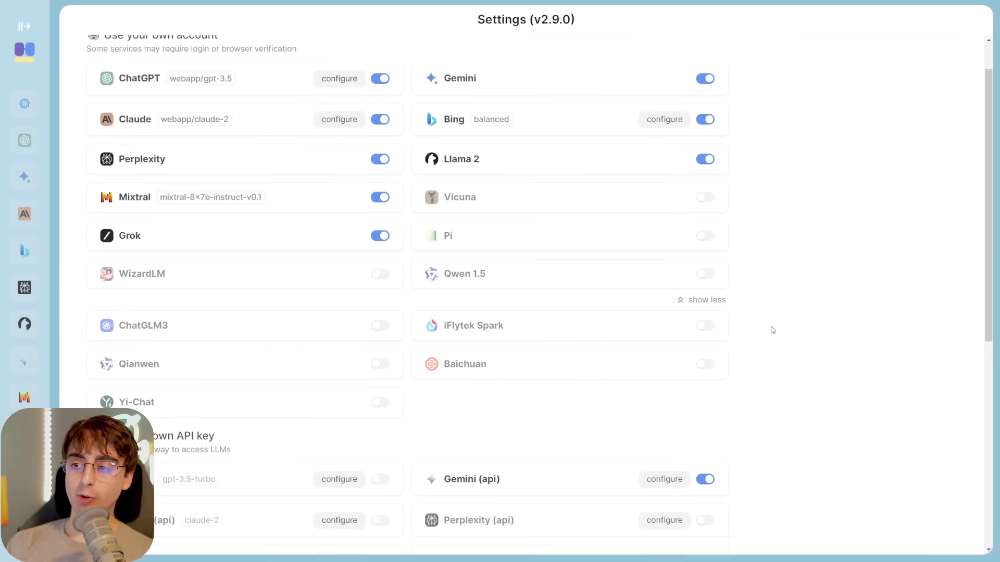
{"action": "scroll", "coordinate": [772, 330], "scroll_direction": "up", "scroll_amount": 2}
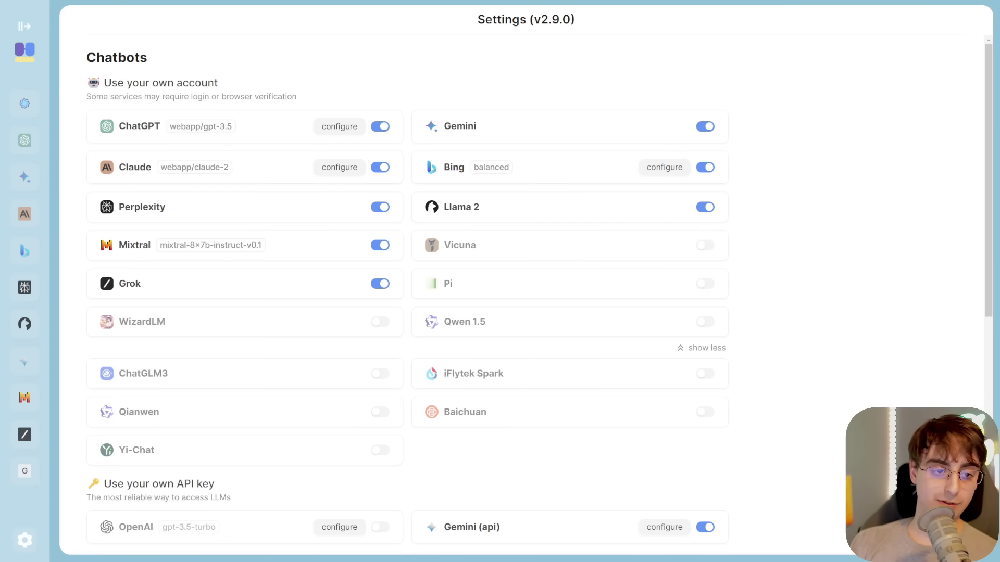
{"action": "left_click", "coordinate": [380, 167]}
{"action": "left_click", "coordinate": [381, 207]}
{"action": "left_click", "coordinate": [380, 245]}
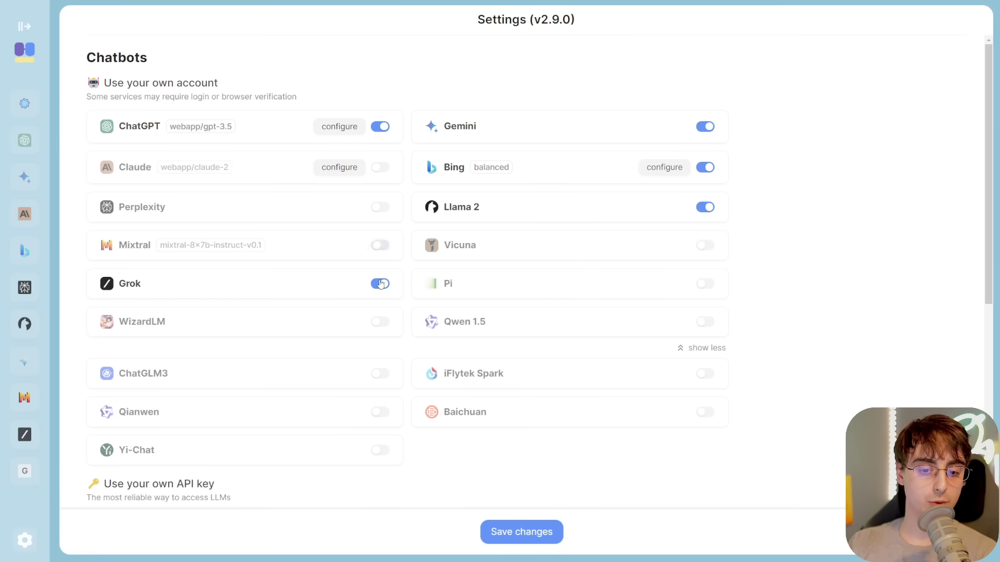
{"action": "left_click", "coordinate": [381, 283]}
{"action": "left_click", "coordinate": [520, 536]}
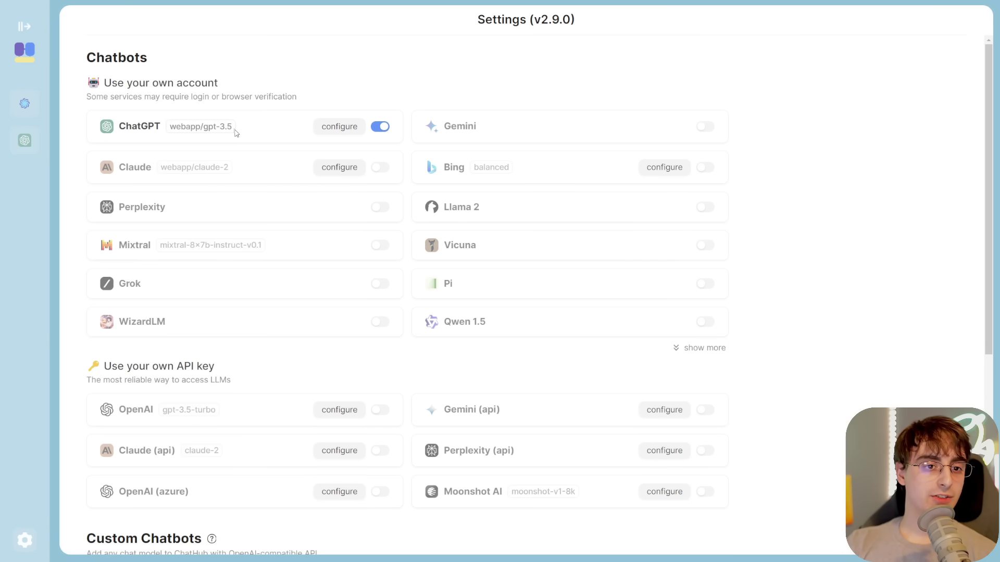
- Set ChatGPT's model to GPT-4 in its configuration
{"action": "left_click", "coordinate": [330, 135]}
{"action": "left_click", "coordinate": [445, 299]}
{"action": "left_click", "coordinate": [443, 349]}
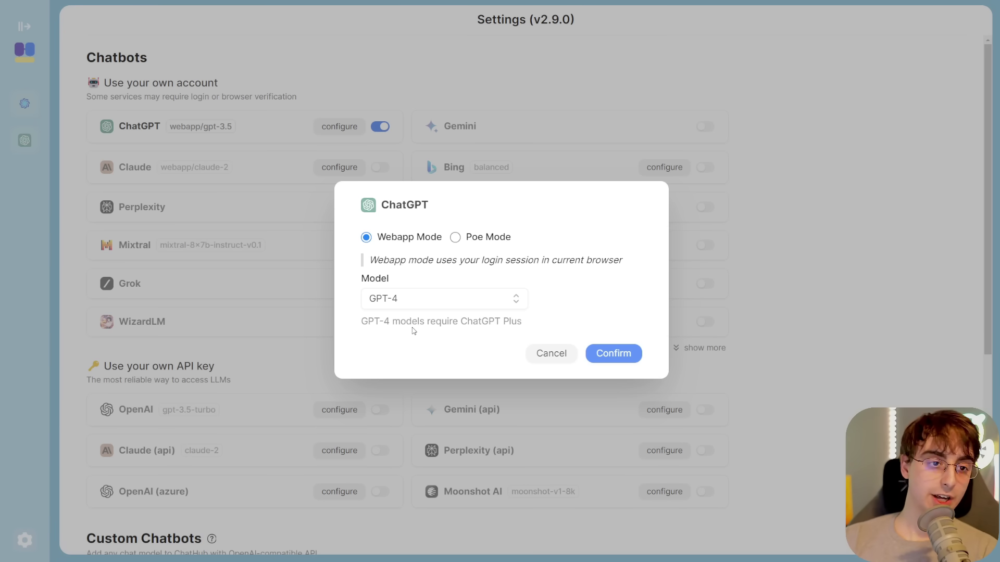
- Try Poe mode for ChatGPT, then confirm Webapp mode with GPT-3.5
{"action": "left_click", "coordinate": [455, 237]}
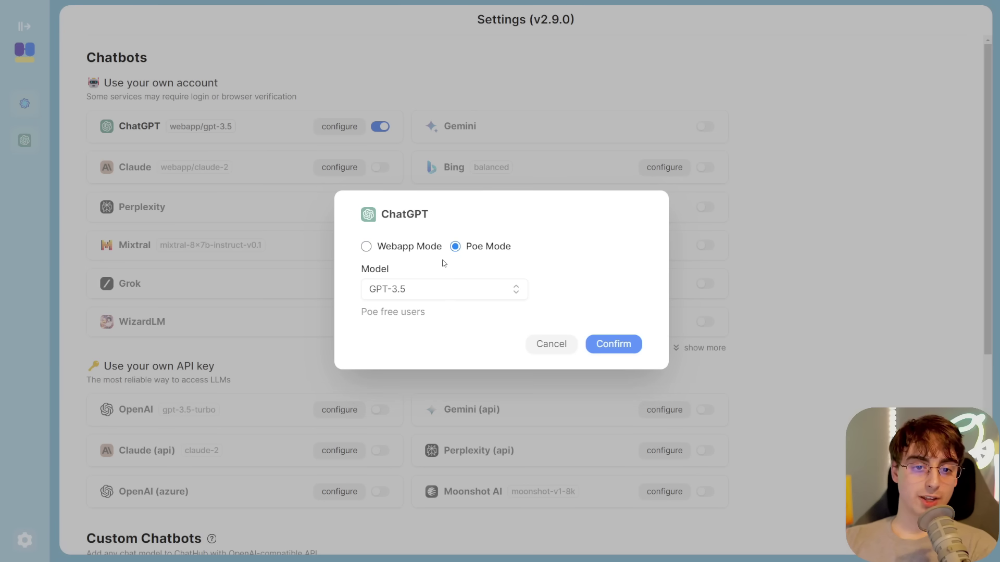
{"action": "left_click", "coordinate": [448, 299]}
{"action": "left_click", "coordinate": [416, 296]}
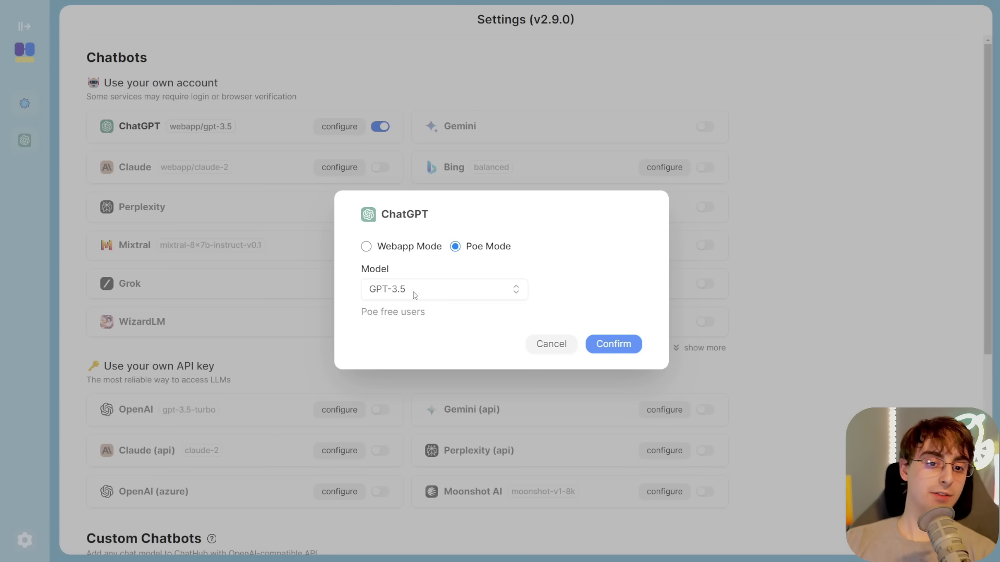
{"action": "left_click", "coordinate": [424, 289]}
{"action": "left_click", "coordinate": [415, 340]}
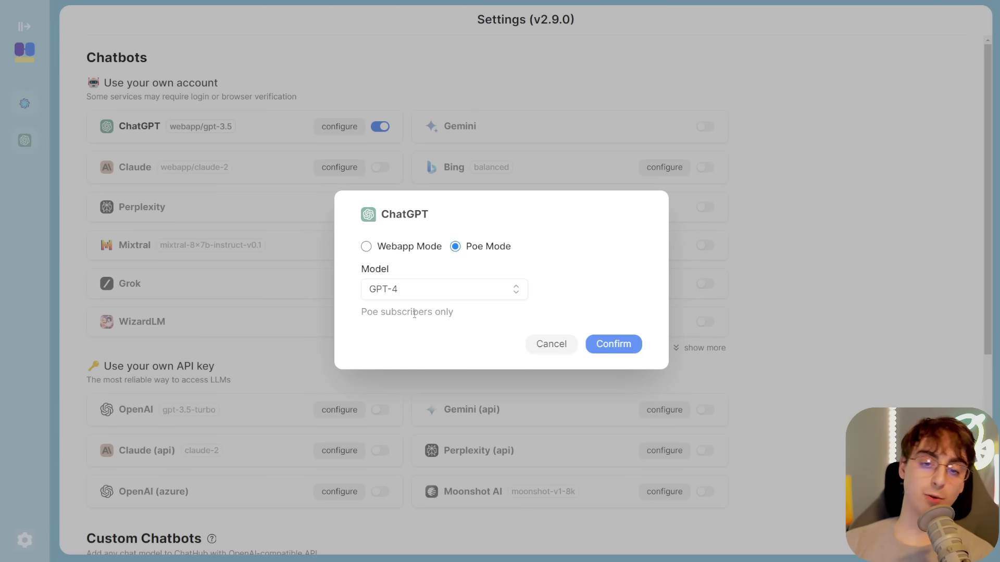
{"action": "left_click", "coordinate": [407, 247]}
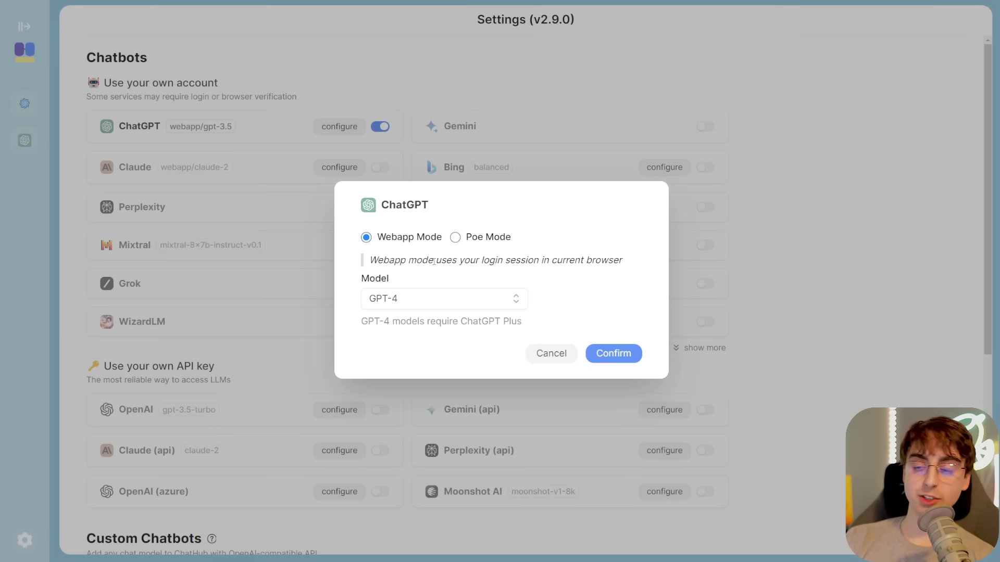
{"action": "left_click", "coordinate": [455, 237]}
{"action": "left_click", "coordinate": [431, 297]}
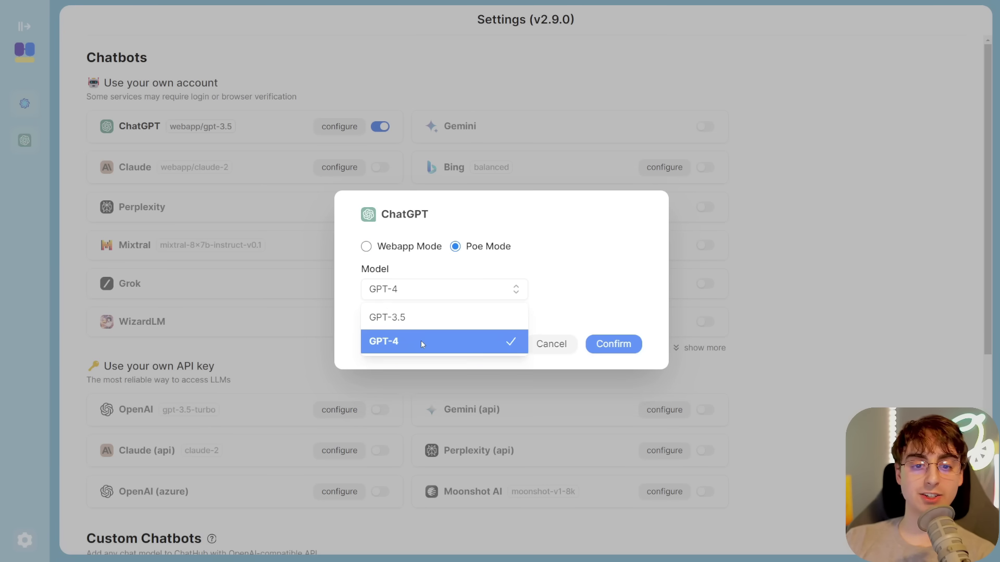
{"action": "left_click", "coordinate": [380, 250]}
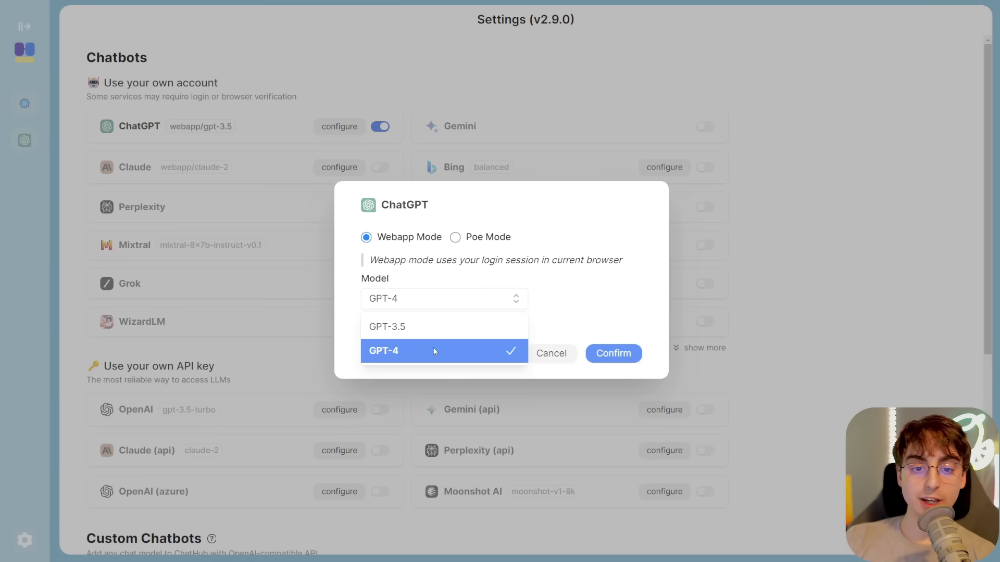
{"action": "left_click", "coordinate": [469, 326]}
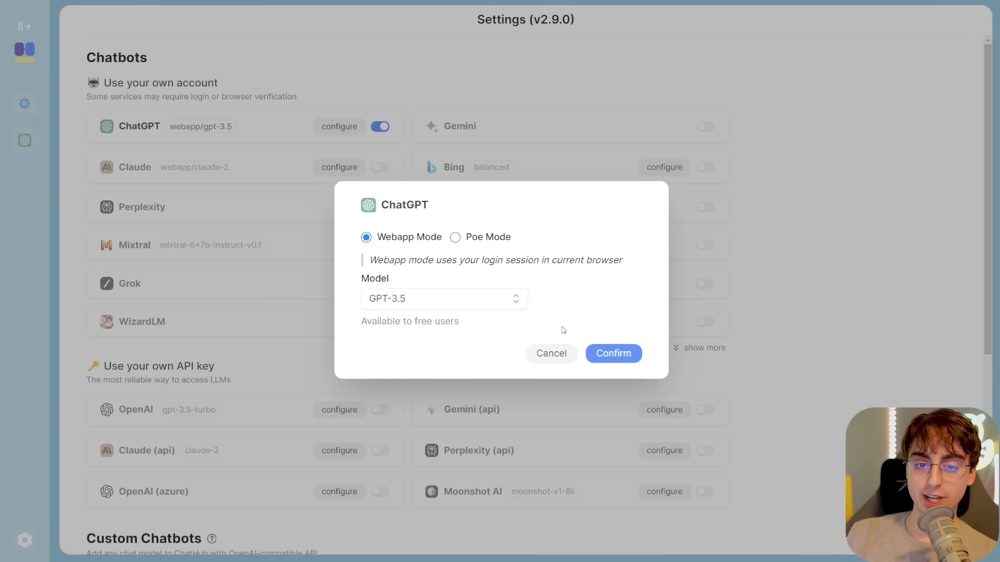
{"action": "left_click", "coordinate": [613, 354]}
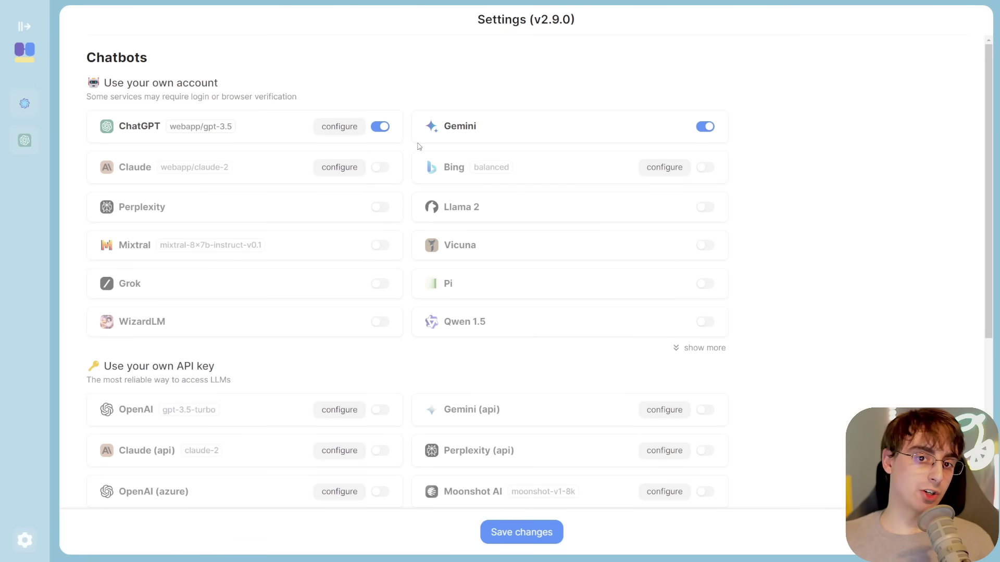
- Turn Claude back on and dismiss its configuration without keeping Poe mode
{"action": "left_click", "coordinate": [381, 172]}
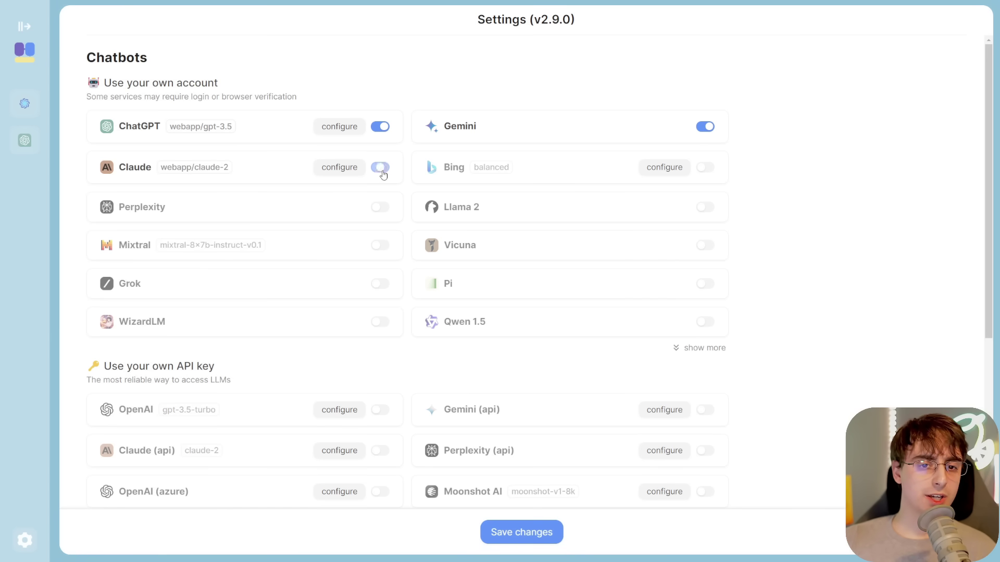
{"action": "left_click", "coordinate": [331, 170]}
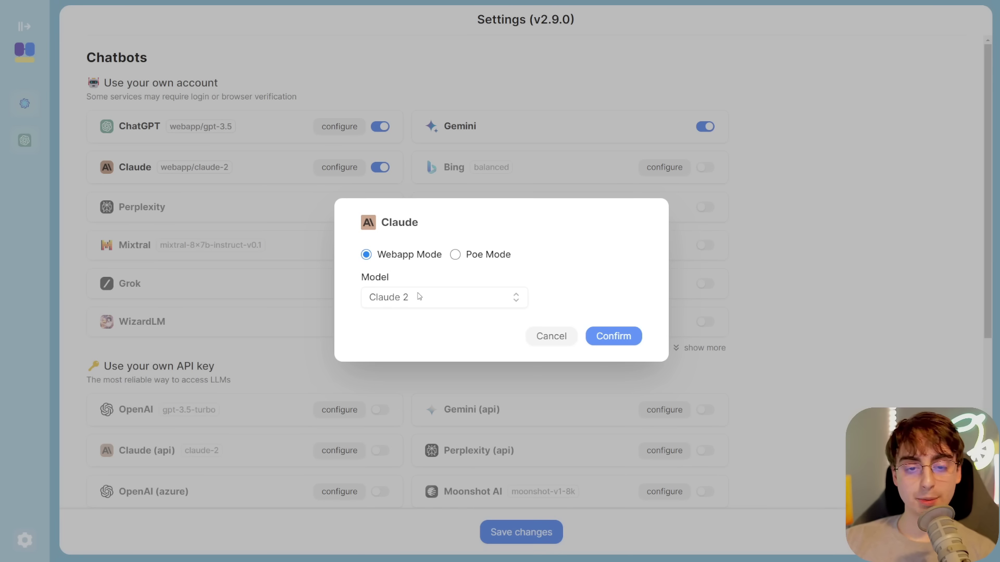
{"action": "left_click", "coordinate": [455, 254]}
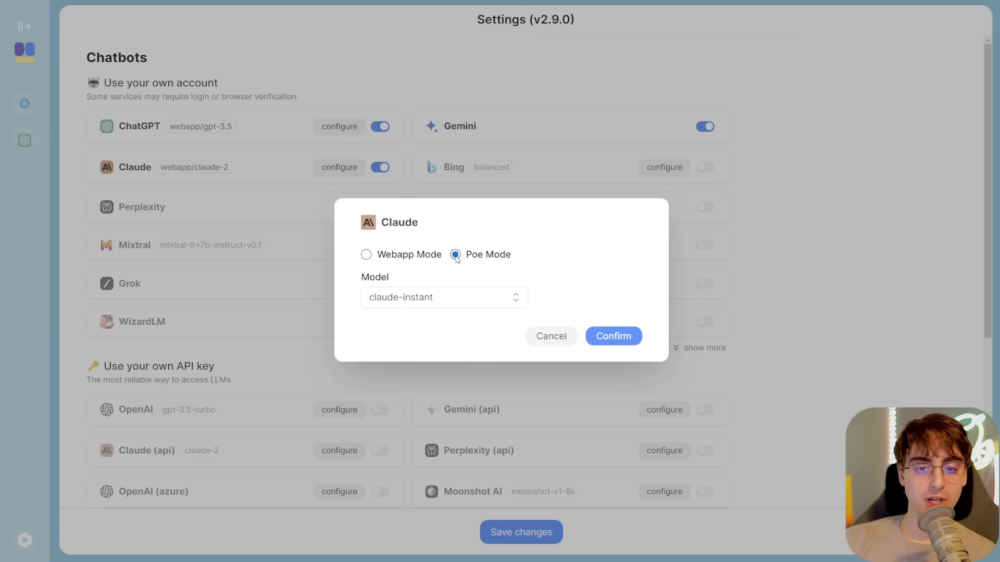
{"action": "left_click", "coordinate": [448, 295]}
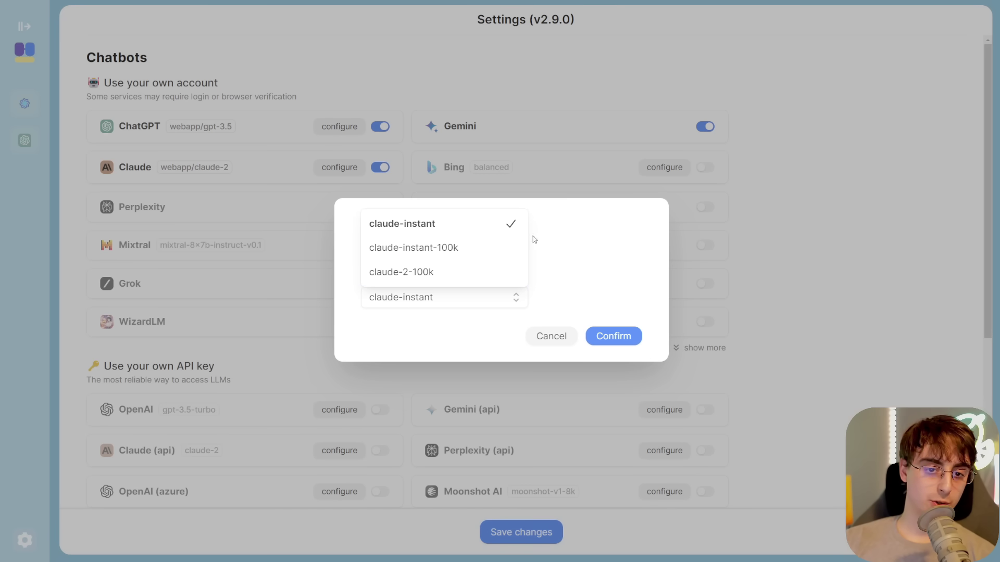
{"action": "left_click", "coordinate": [569, 253]}
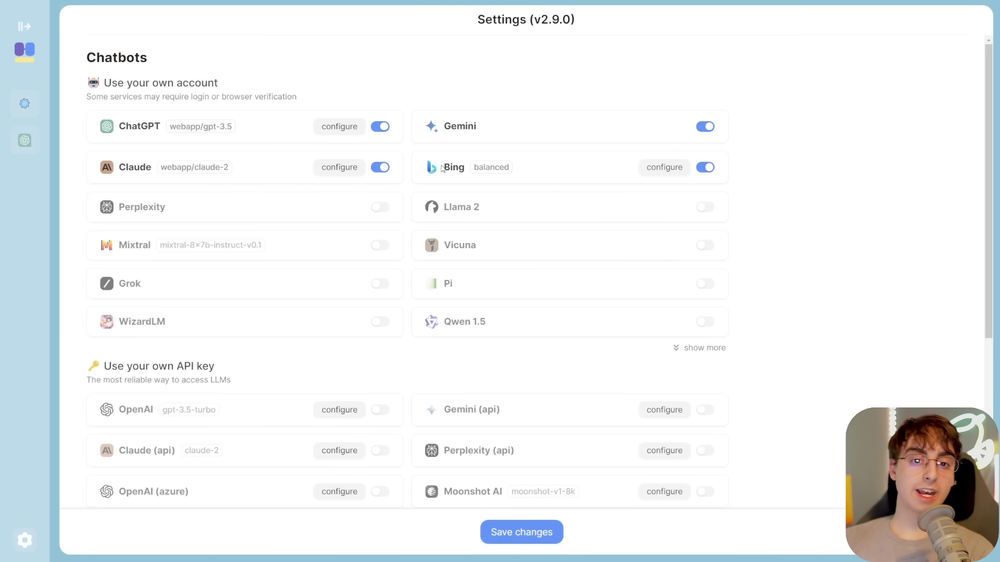
{"action": "key", "text": "Escape"}
- Try Bing's Precise and Creative styles, leave it on Balanced, and re-enable Perplexity
{"action": "left_click", "coordinate": [642, 168]}
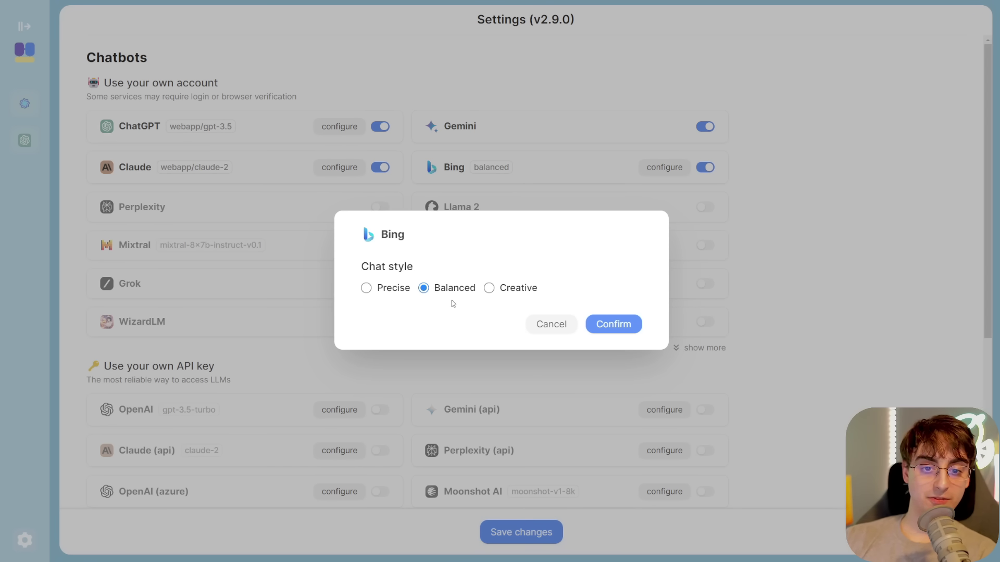
{"action": "left_click", "coordinate": [392, 291]}
{"action": "left_click", "coordinate": [424, 288]}
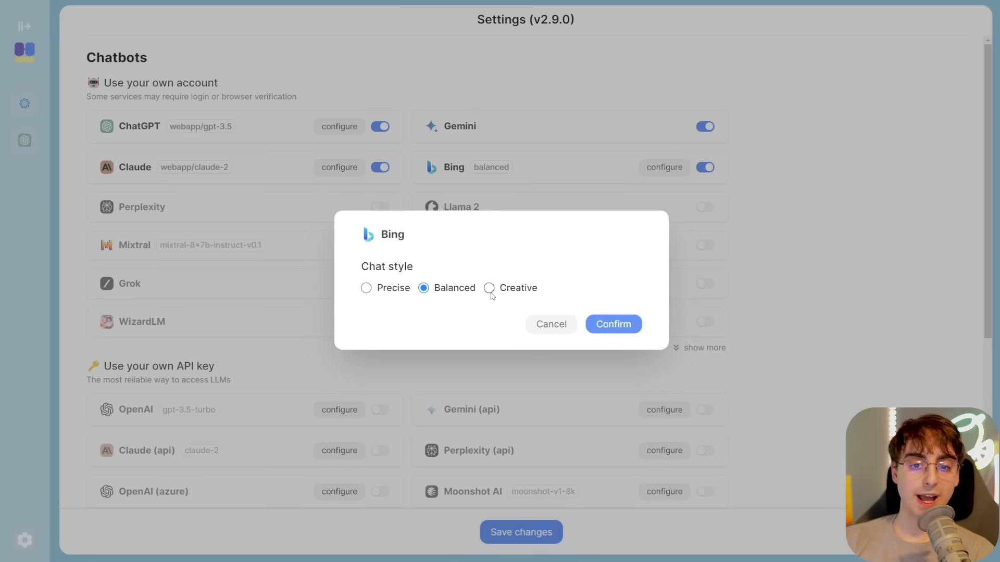
{"action": "left_click", "coordinate": [489, 288]}
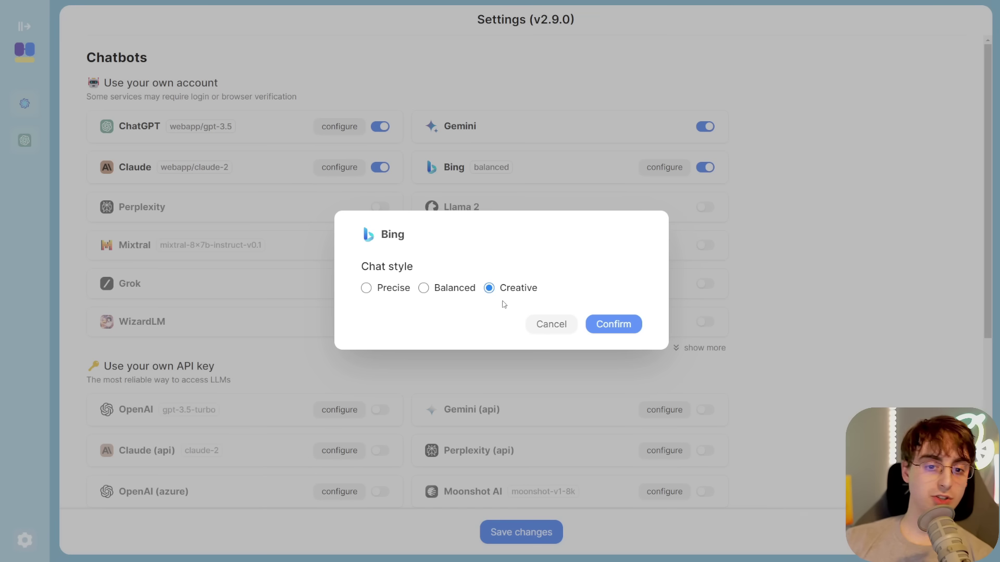
{"action": "left_click", "coordinate": [424, 288]}
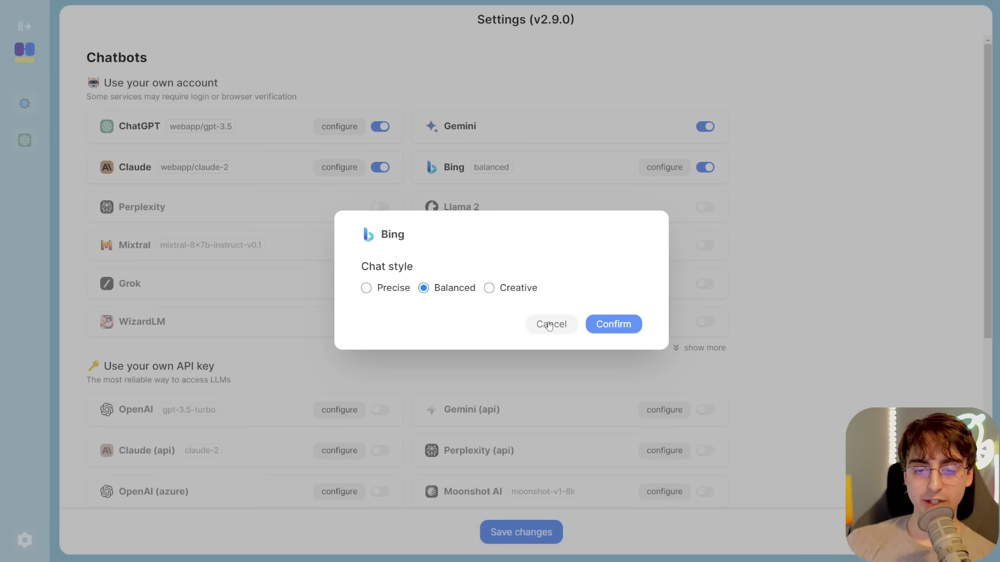
{"action": "left_click", "coordinate": [548, 329]}
{"action": "left_click", "coordinate": [380, 207]}
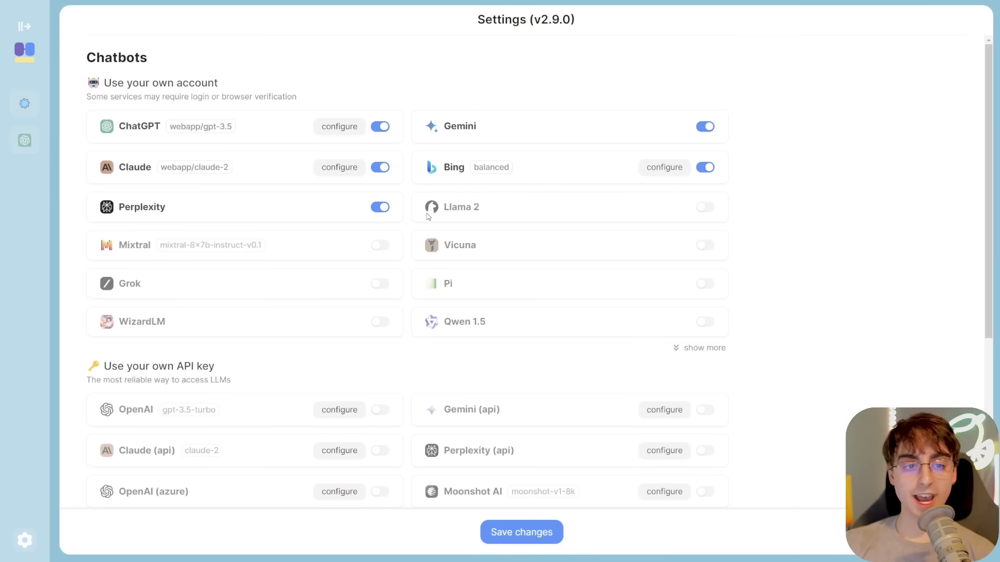
- Switch the Mixtral, Llama 2, Vicuna, Pi and Grok chatbots on
{"action": "left_click", "coordinate": [381, 246]}
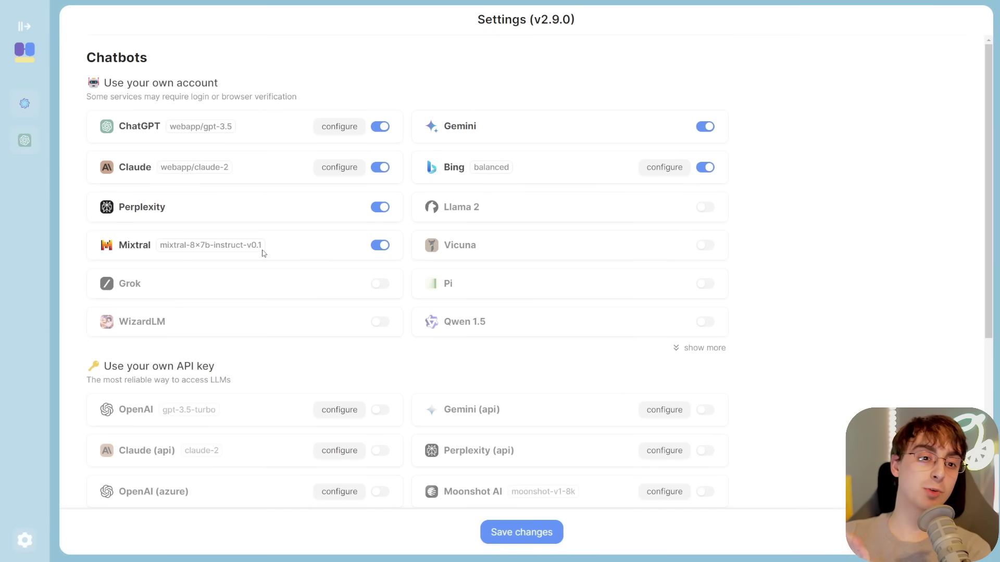
{"action": "left_click_drag", "start_coordinate": [264, 245], "coordinate": [153, 239]}
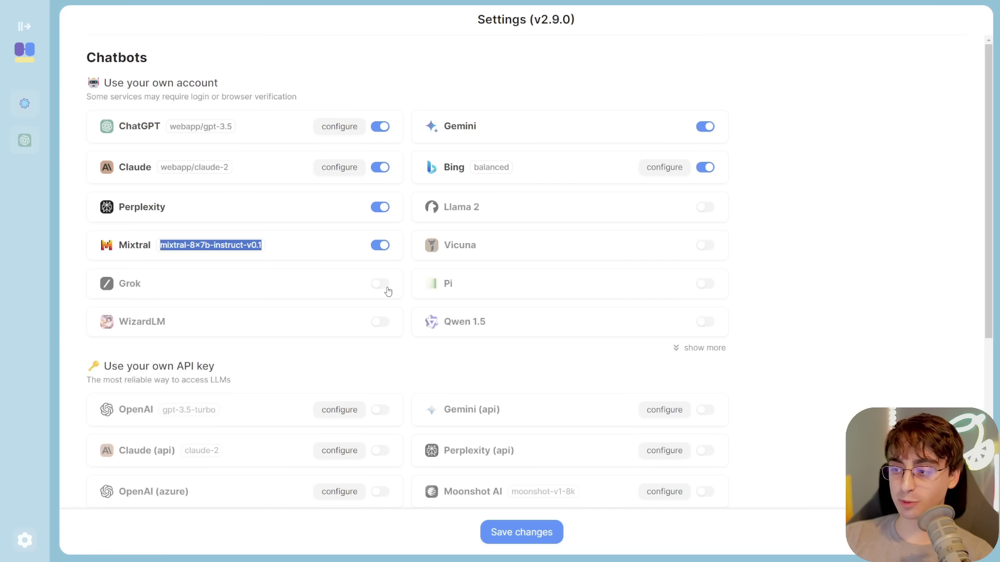
{"action": "left_click", "coordinate": [705, 207]}
{"action": "left_click", "coordinate": [706, 245]}
{"action": "left_click", "coordinate": [706, 284]}
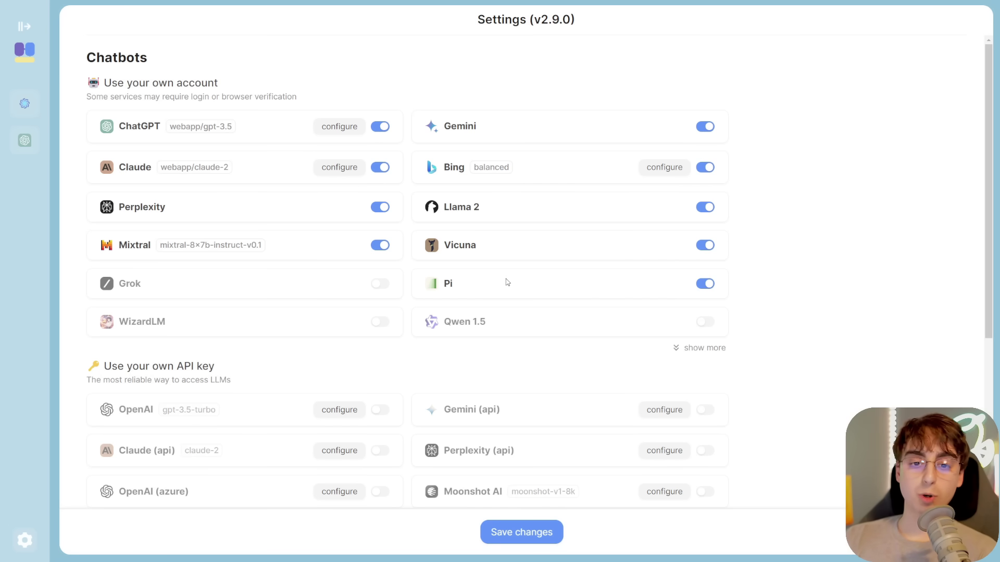
{"action": "left_click", "coordinate": [379, 286]}
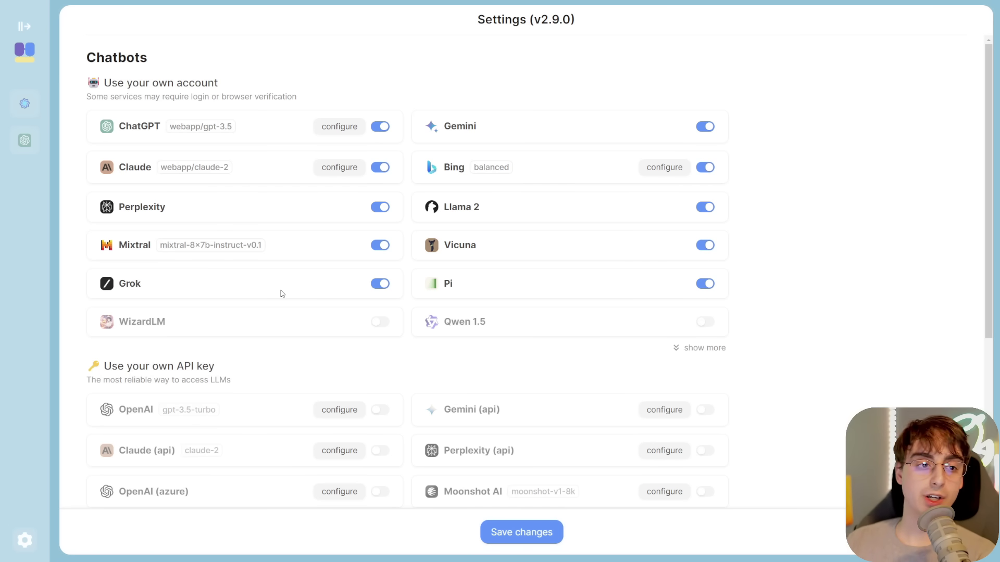
- Show more chatbots, enable Yi-Chat and Baichuan, and set ChatGPT's model to GPT-4
{"action": "left_click", "coordinate": [701, 348]}
{"action": "scroll", "coordinate": [379, 343], "scroll_direction": "down", "scroll_amount": 2}
{"action": "left_click", "coordinate": [380, 344]}
{"action": "left_click", "coordinate": [707, 306]}
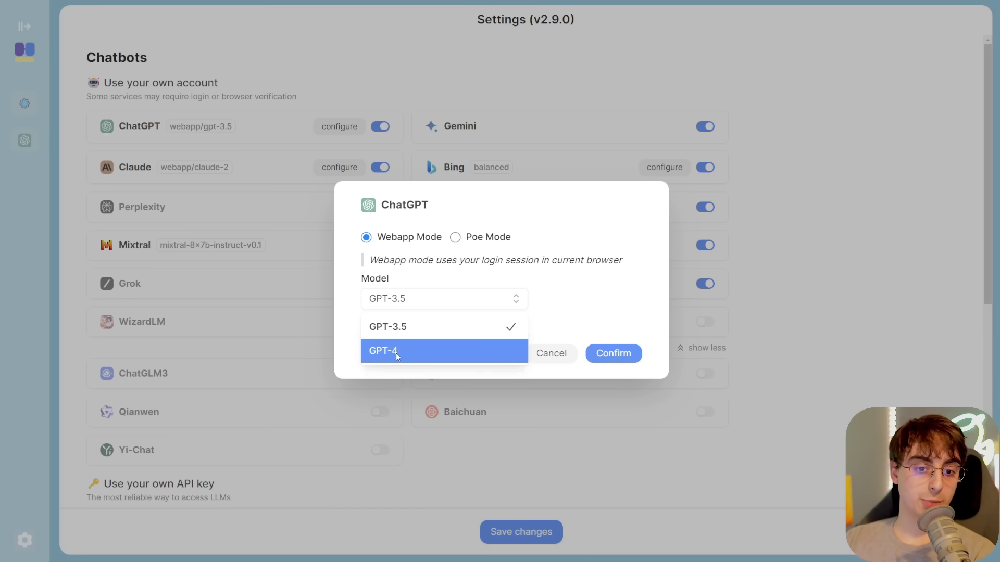
{"action": "left_click", "coordinate": [395, 351]}
{"action": "left_click", "coordinate": [611, 351]}
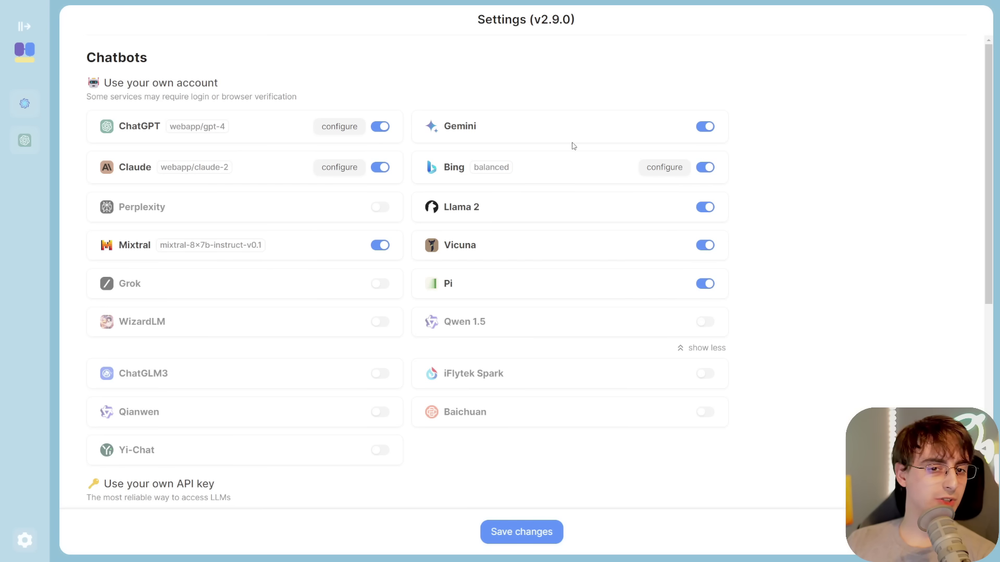
- Turn off Vicuna and Pi and save the chatbot settings
{"action": "left_click", "coordinate": [705, 245]}
{"action": "left_click", "coordinate": [706, 284]}
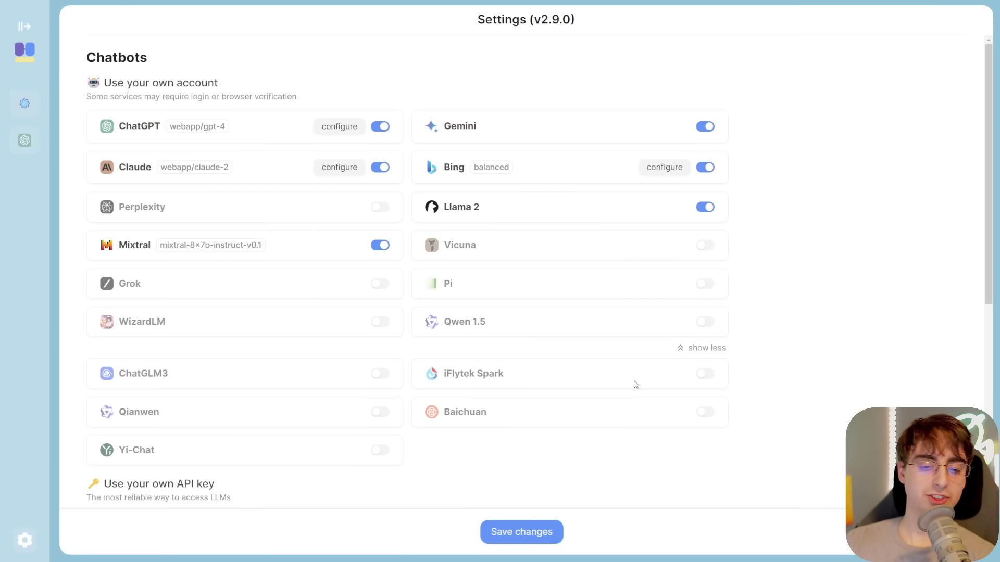
{"action": "left_click", "coordinate": [522, 532]}
{"action": "scroll", "coordinate": [321, 297], "scroll_direction": "down", "scroll_amount": 8}
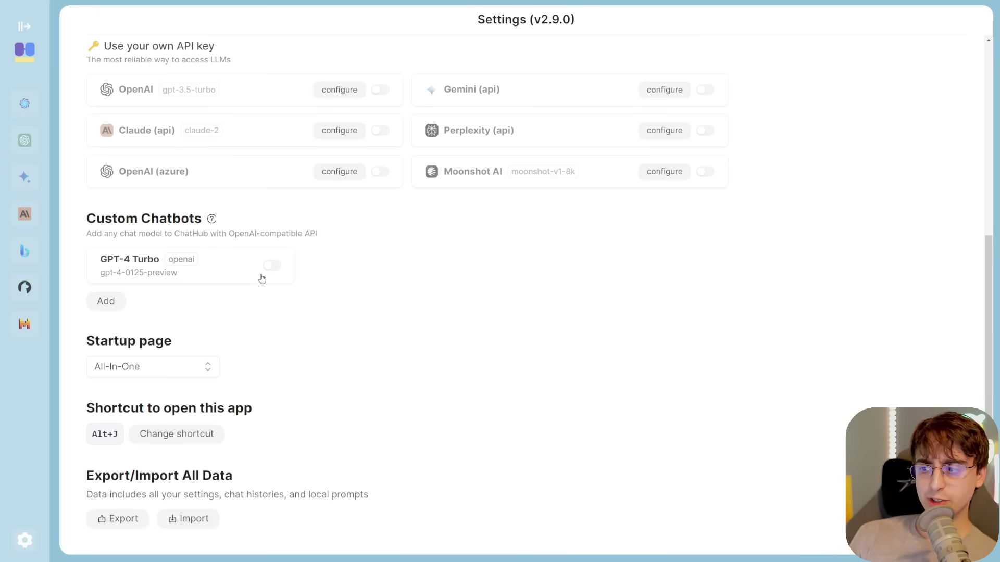
{"action": "left_click", "coordinate": [106, 301]}
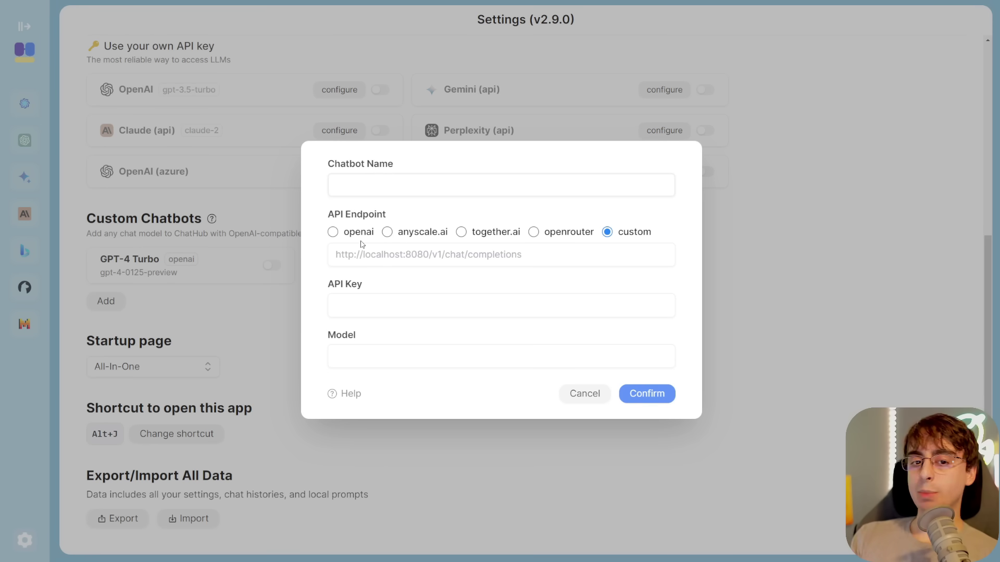
{"action": "left_click", "coordinate": [388, 232]}
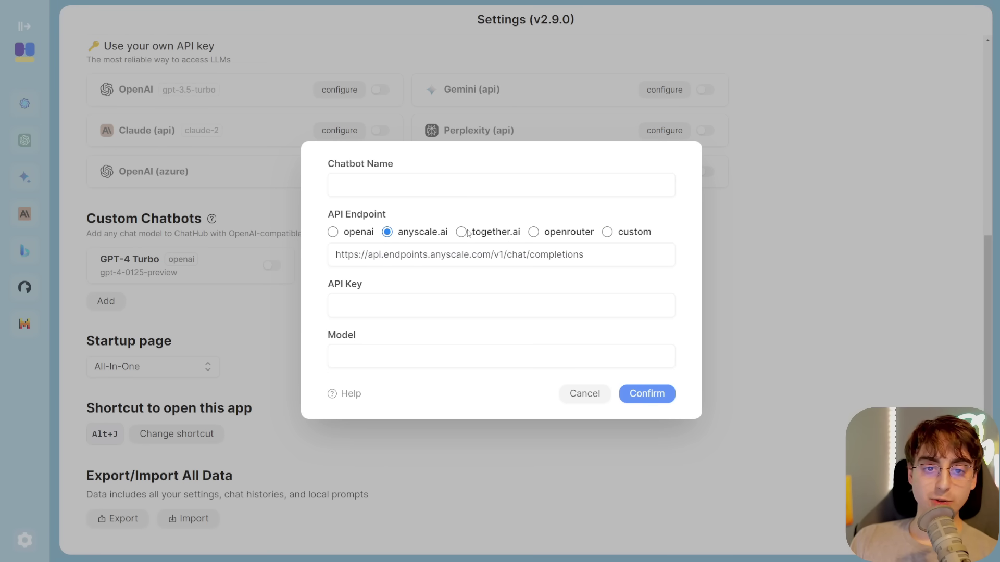
{"action": "left_click", "coordinate": [492, 232]}
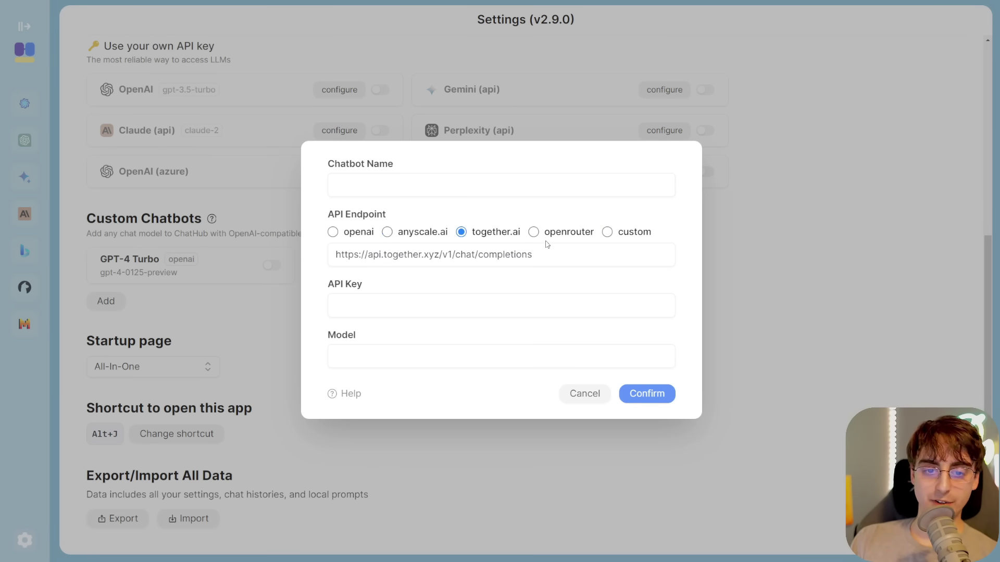
{"action": "left_click", "coordinate": [584, 393]}
{"action": "left_click", "coordinate": [168, 264]}
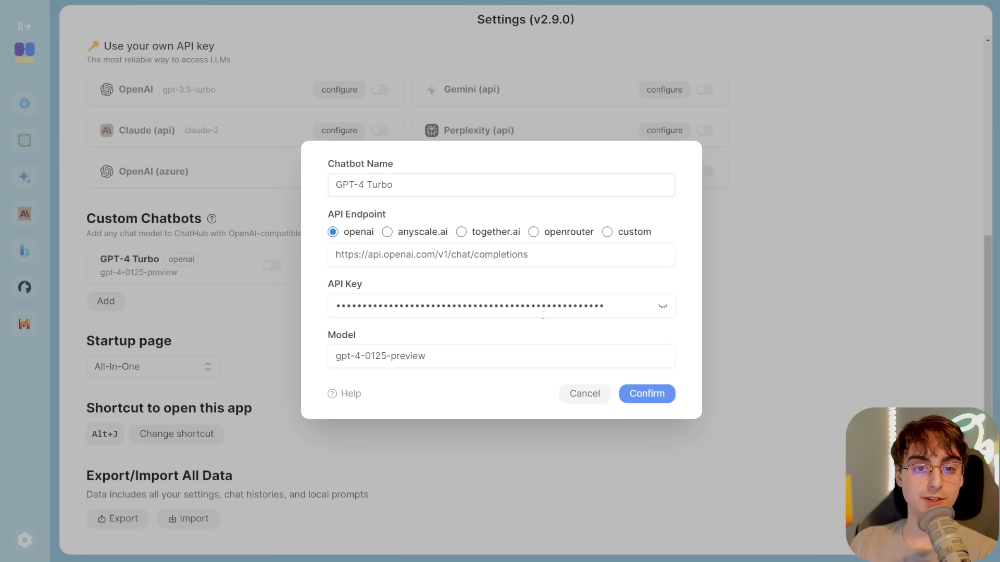
{"action": "left_click", "coordinate": [592, 399]}
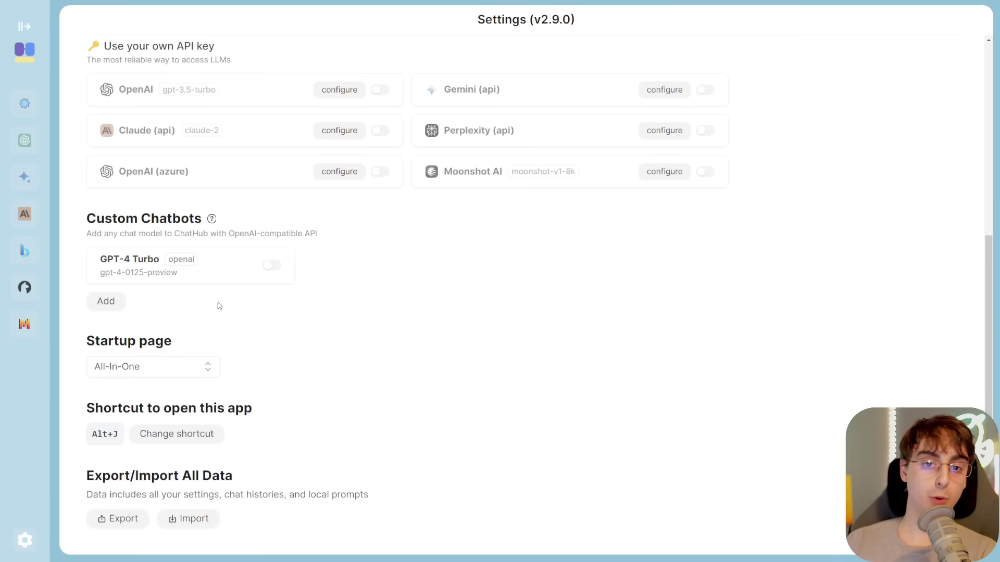
{"action": "scroll", "coordinate": [266, 183], "scroll_direction": "up", "scroll_amount": 6}
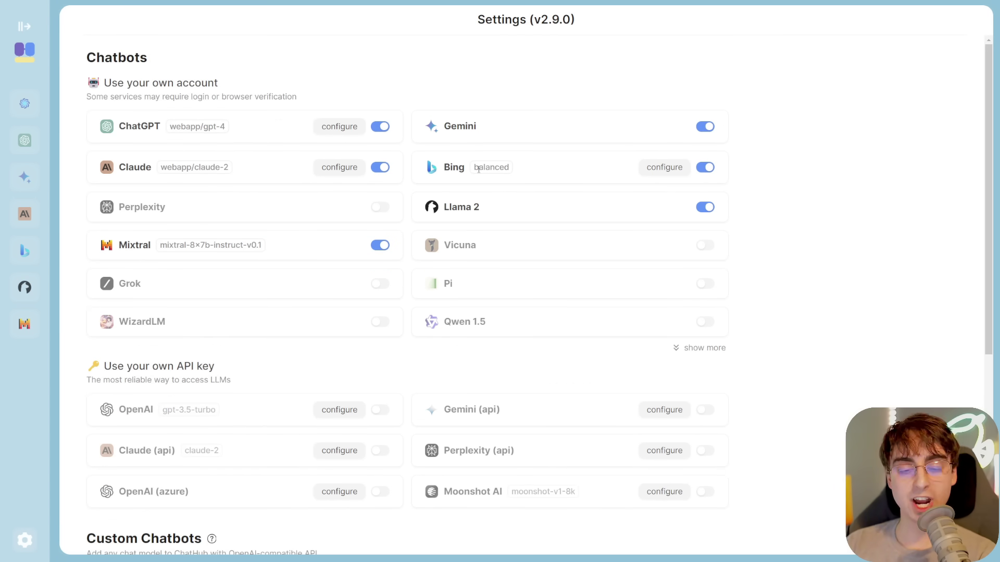
- Ask ChatGPT and Claude side by side for Bitcoin's current price
{"action": "scroll", "coordinate": [509, 214], "scroll_direction": "down", "scroll_amount": 6}
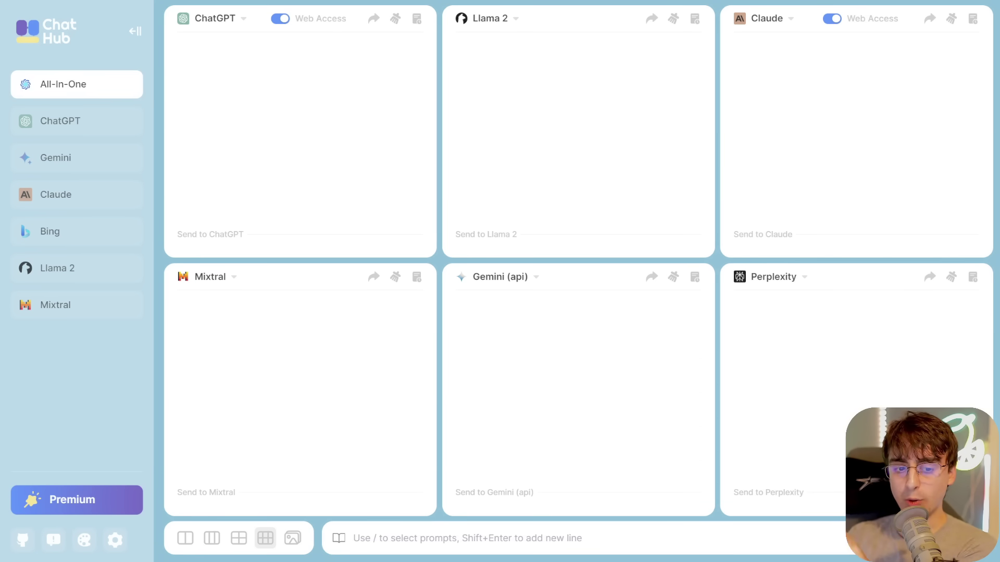
{"action": "left_click", "coordinate": [185, 538]}
{"action": "left_click", "coordinate": [631, 18]}
{"action": "left_click", "coordinate": [666, 76]}
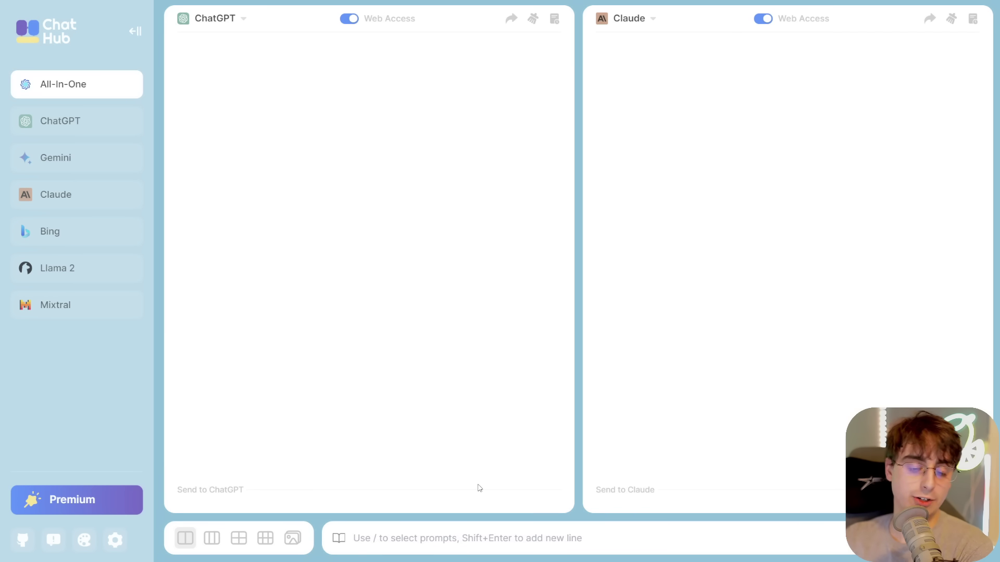
{"action": "type", "text": "look up the current price of btc"}
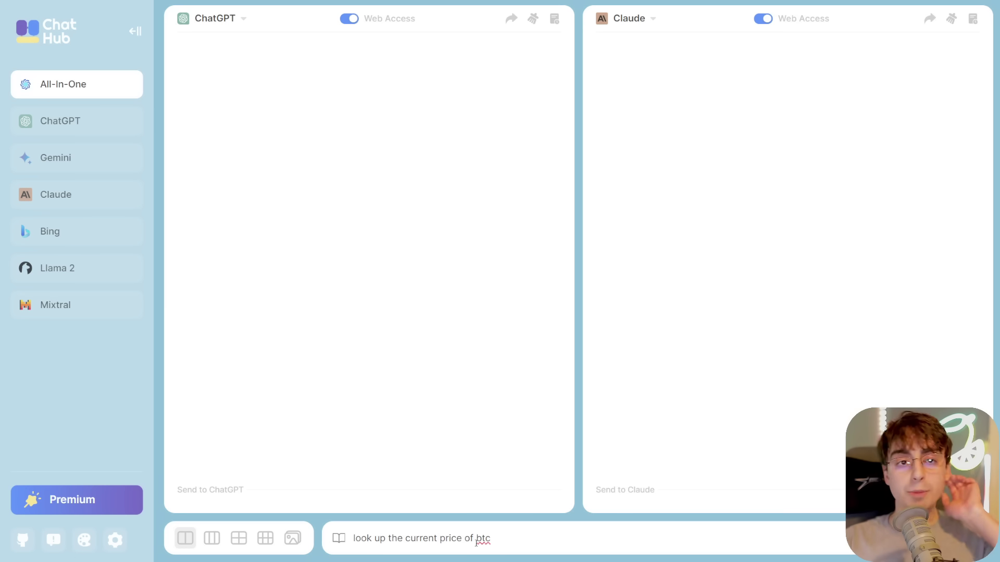
{"action": "key", "text": "Return"}
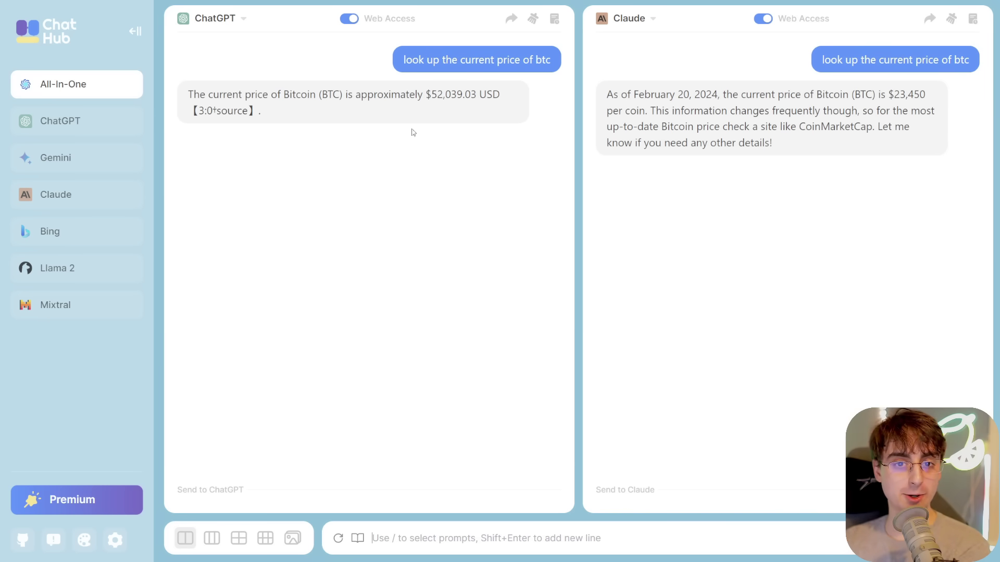
- Replace Claude with Bing and resend the Bitcoin price question
{"action": "left_click", "coordinate": [638, 20]}
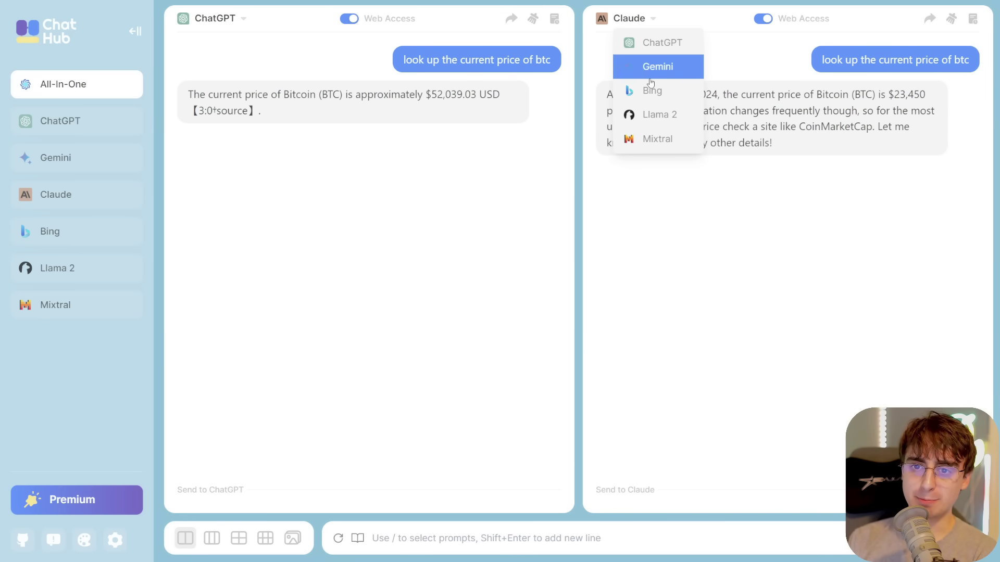
{"action": "left_click", "coordinate": [646, 88]}
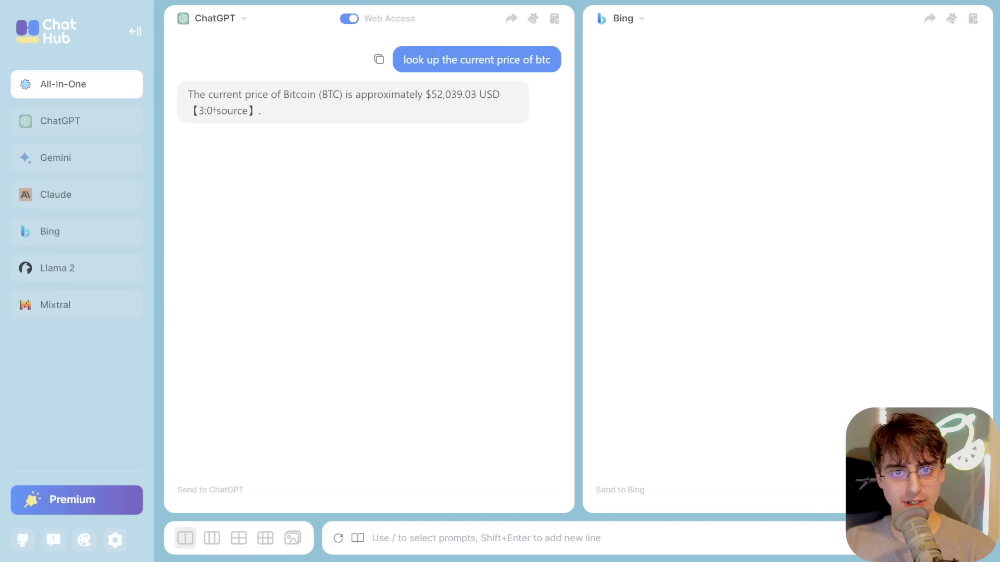
{"action": "type", "text": "look up the current price of btc"}
{"action": "key", "text": "Return"}
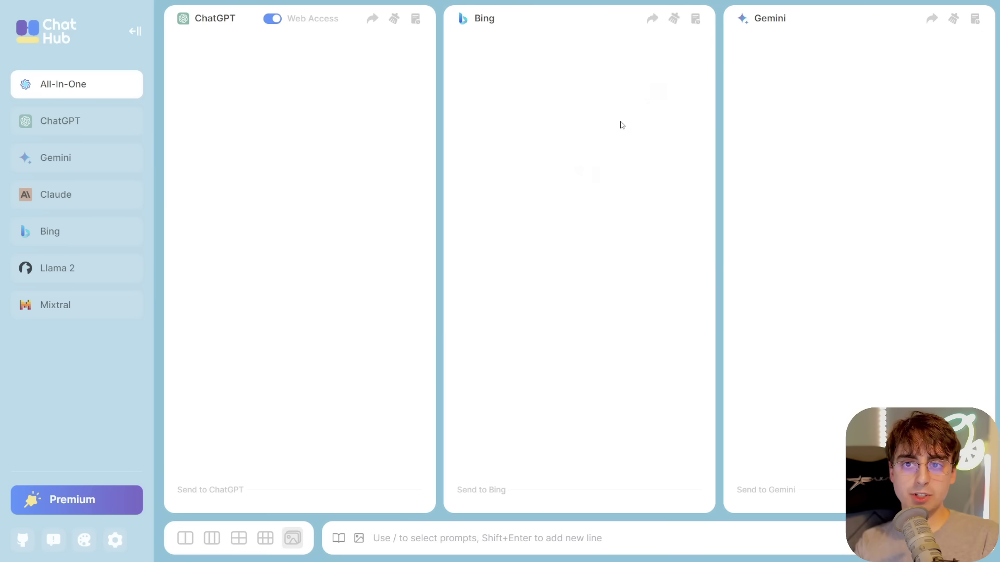
- Attach 20240201-6T6A9780.jpg and send 'critique this image' to ChatGPT, Bing and Gemini
{"action": "left_click", "coordinate": [359, 538]}
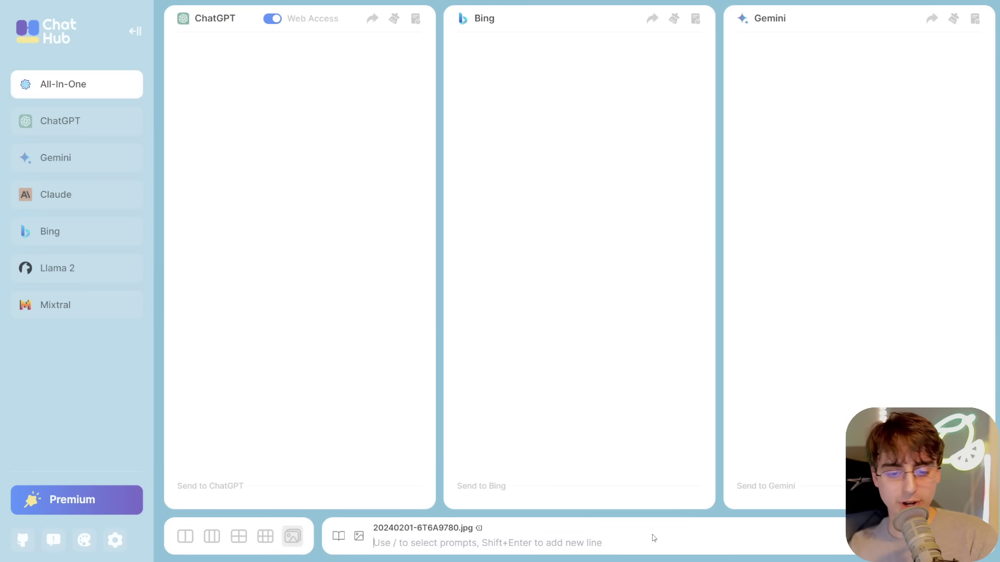
{"action": "type", "text": "cr"}
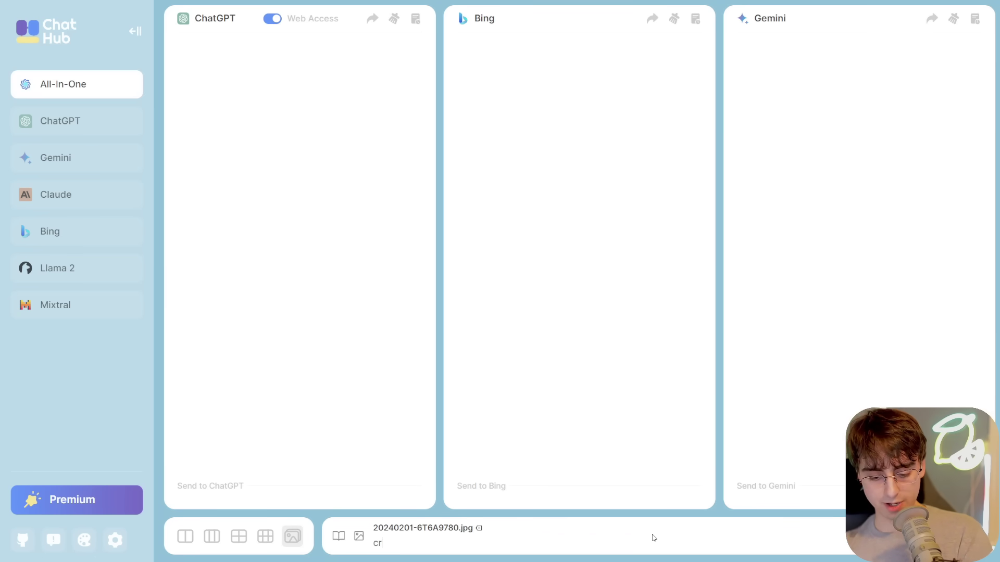
{"action": "type", "text": "itique this image"}
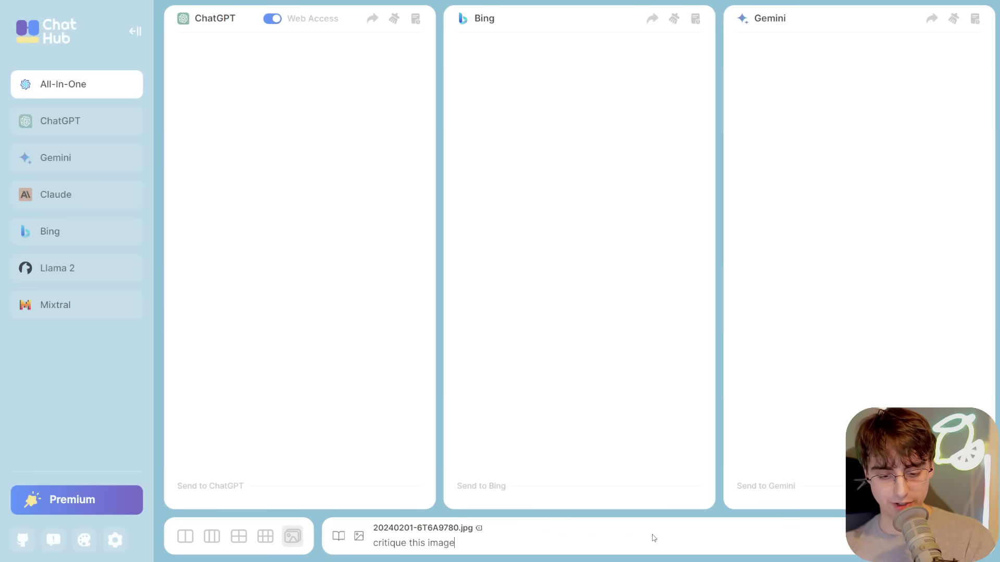
{"action": "key", "text": "Return"}
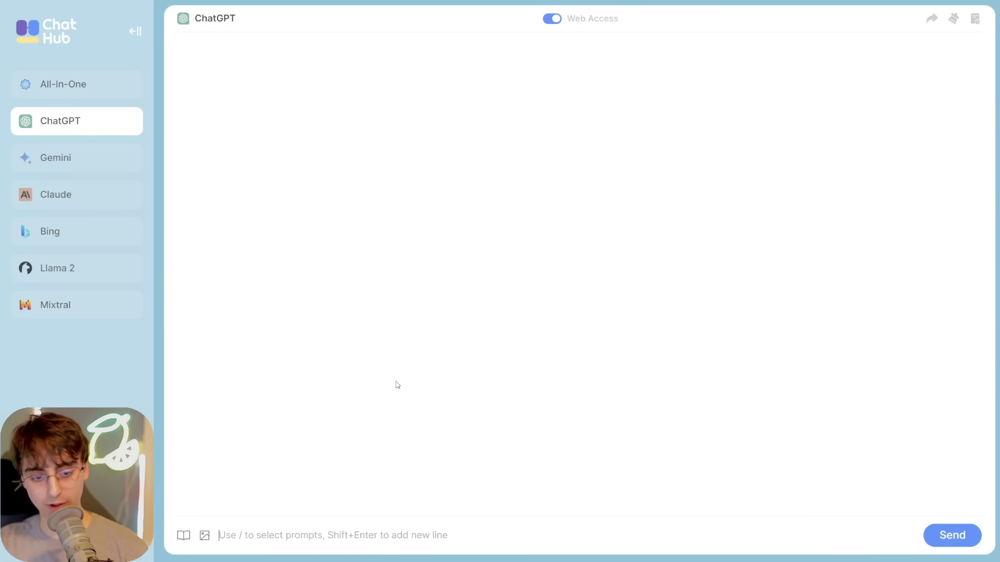
- Send ChatGPT the three pasted critiques plus a question on improving future photography
{"action": "key", "text": "ctrl+v"}
{"action": "key", "text": "ctrl+v"}
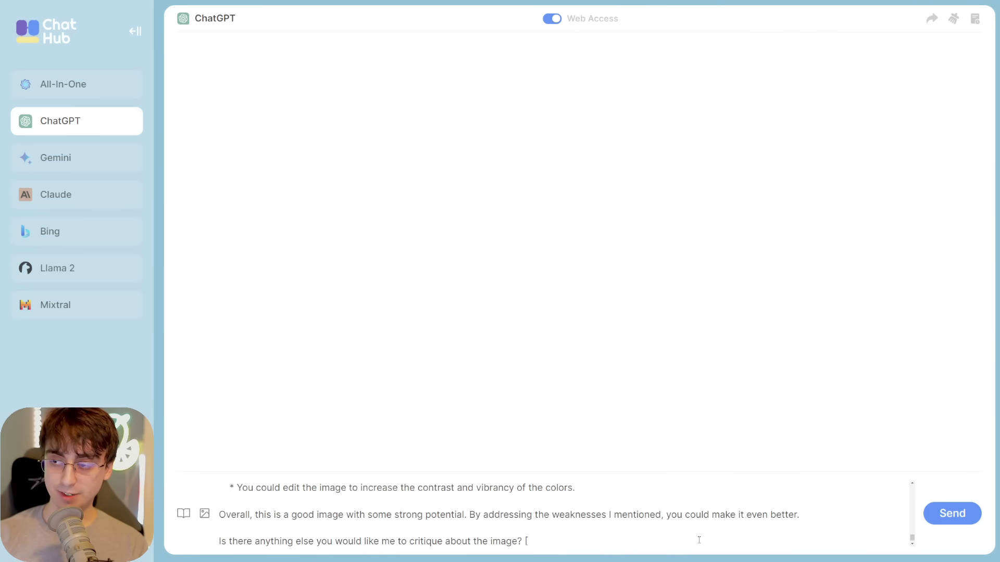
{"action": "type", "text": "PROMPT: based upon these three analysis what can we improve next time in our photography?]"}
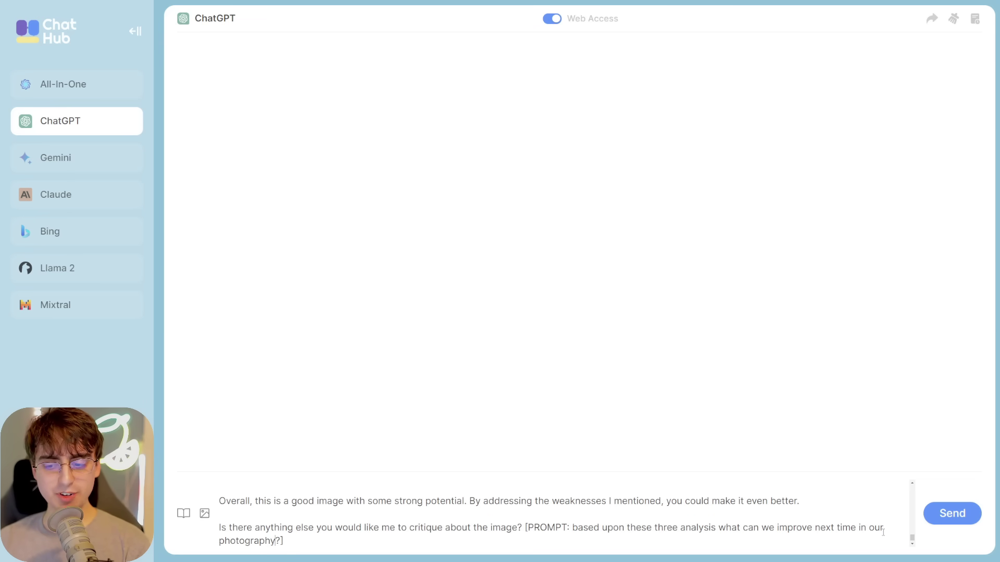
{"action": "key", "text": "Return"}
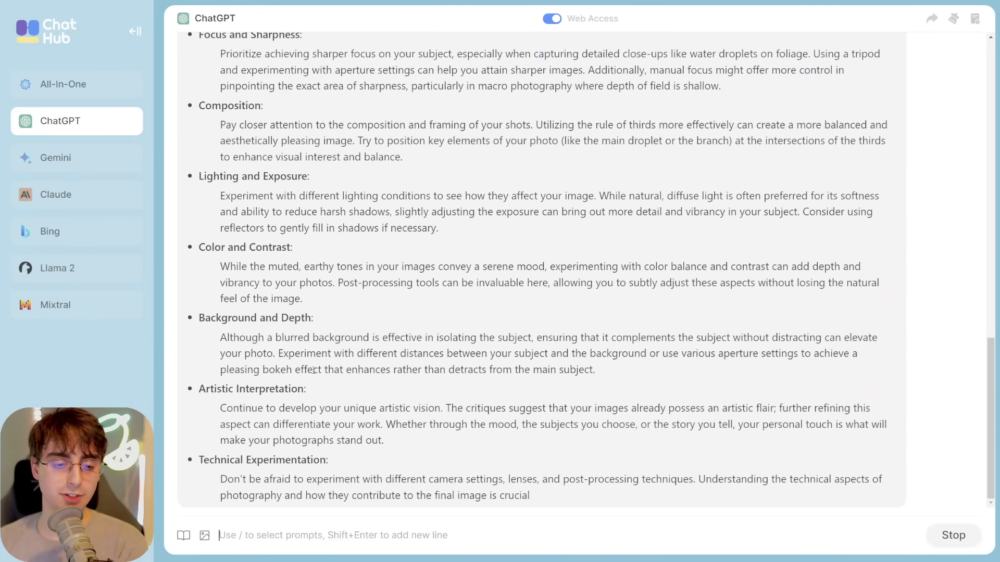
{"action": "scroll", "coordinate": [472, 357], "scroll_direction": "up", "scroll_amount": 4}
{"action": "scroll", "coordinate": [472, 358], "scroll_direction": "down", "scroll_amount": 5}
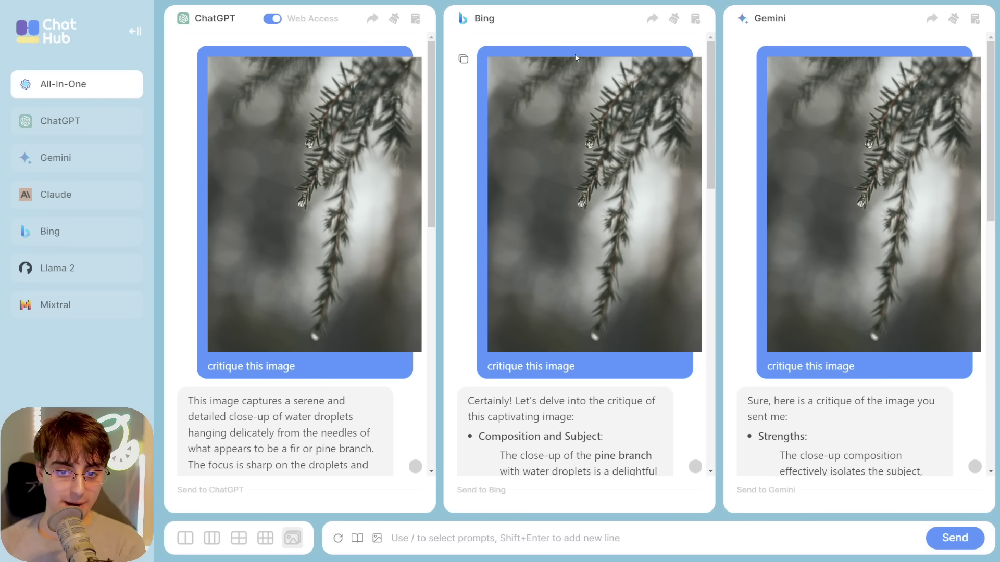
- Scroll through the Bing image critique in the All-In-One view
{"action": "scroll", "coordinate": [584, 206], "scroll_direction": "down", "scroll_amount": 2}
{"action": "scroll", "coordinate": [531, 228], "scroll_direction": "up", "scroll_amount": 2}
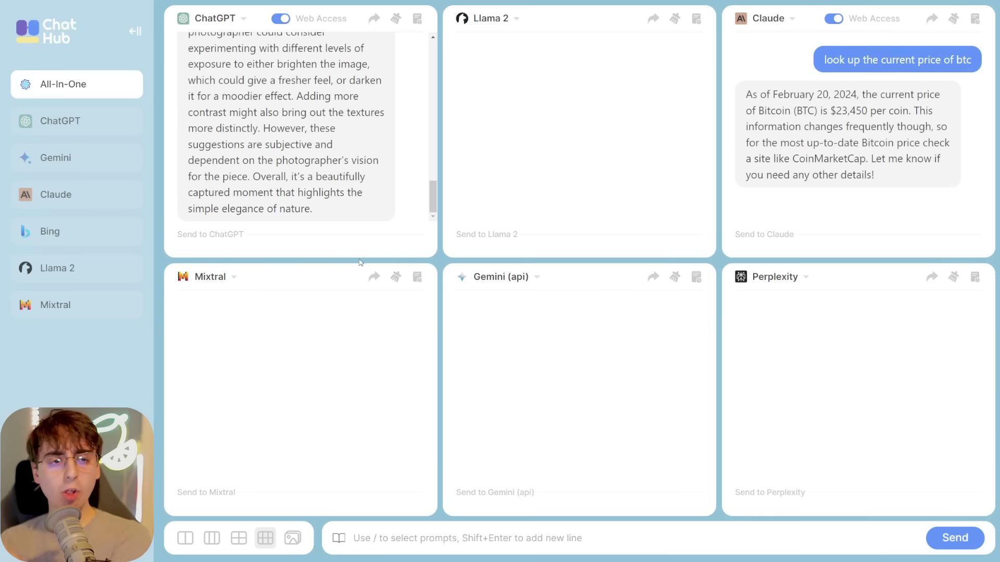
- Browse the Gemini (api) conversation history, then close it
{"action": "left_click", "coordinate": [696, 277]}
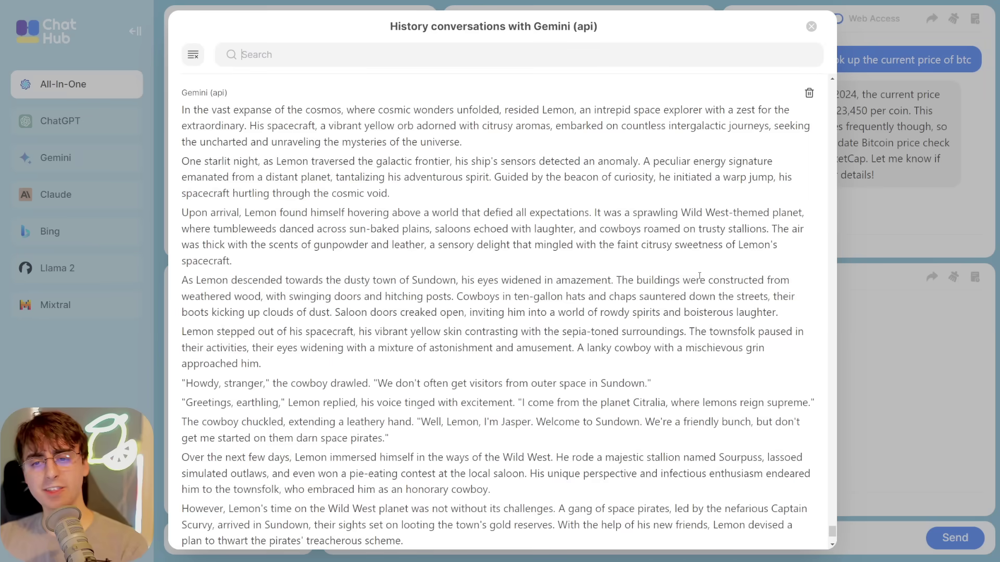
{"action": "scroll", "coordinate": [482, 227], "scroll_direction": "down", "scroll_amount": 1}
{"action": "scroll", "coordinate": [586, 219], "scroll_direction": "up", "scroll_amount": 10}
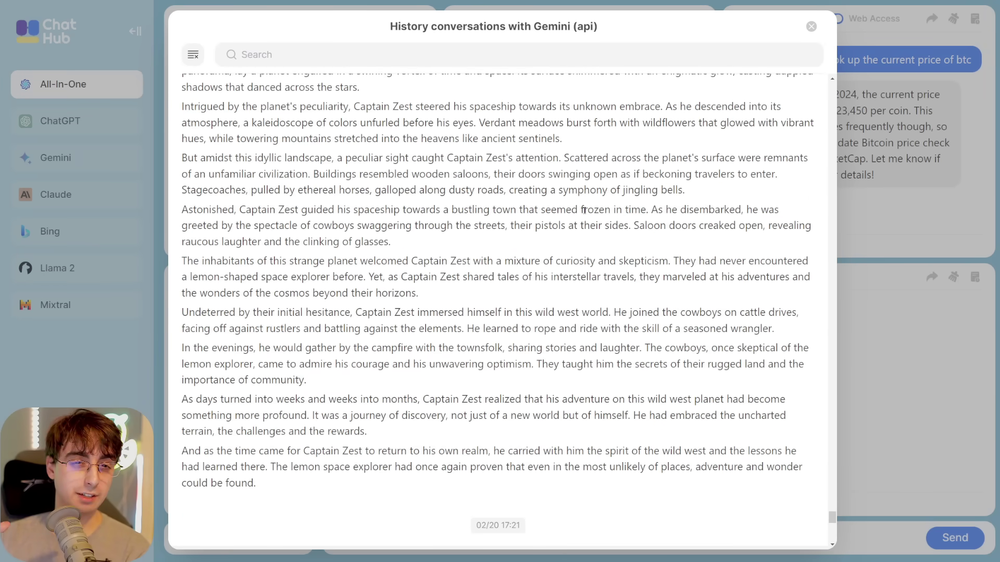
{"action": "key", "text": "Escape"}
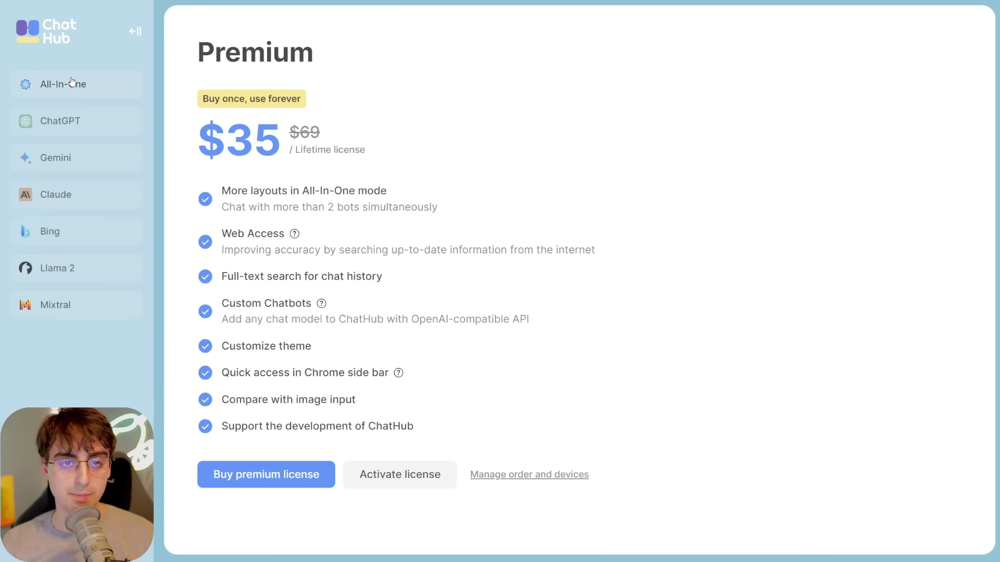
{"action": "left_click", "coordinate": [72, 82]}
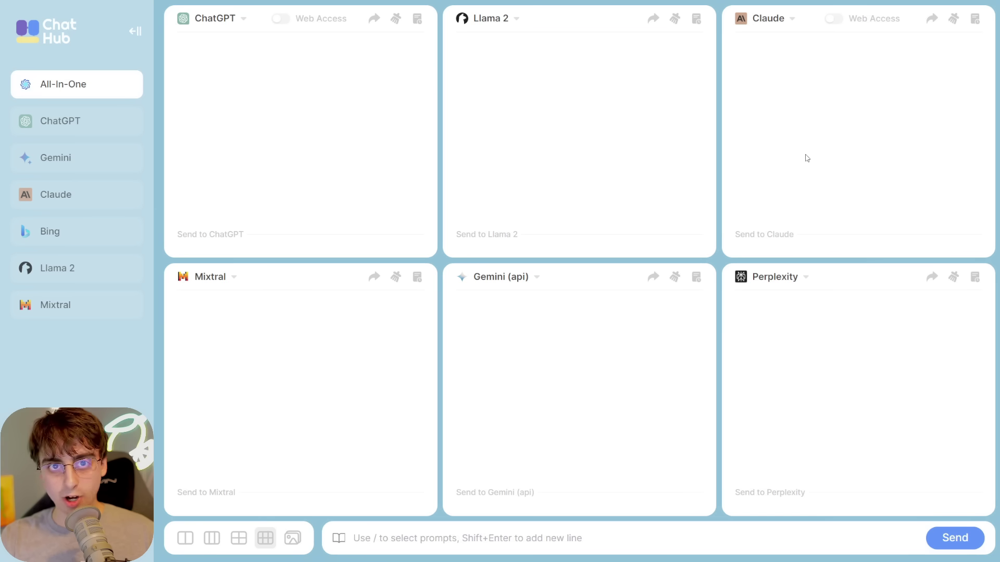